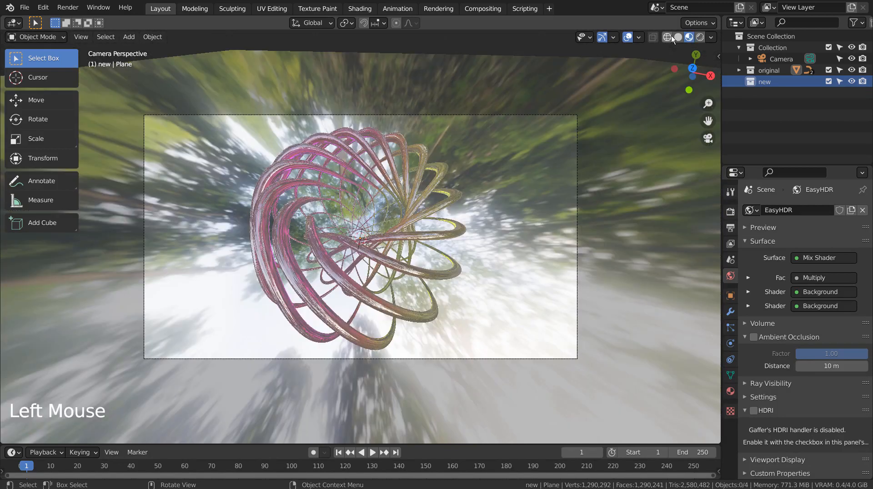
Examine the original twisted ring sculpture in solid shading, from the camera view and from several angles and distances
{"action": "left_click", "coordinate": [680, 39]}
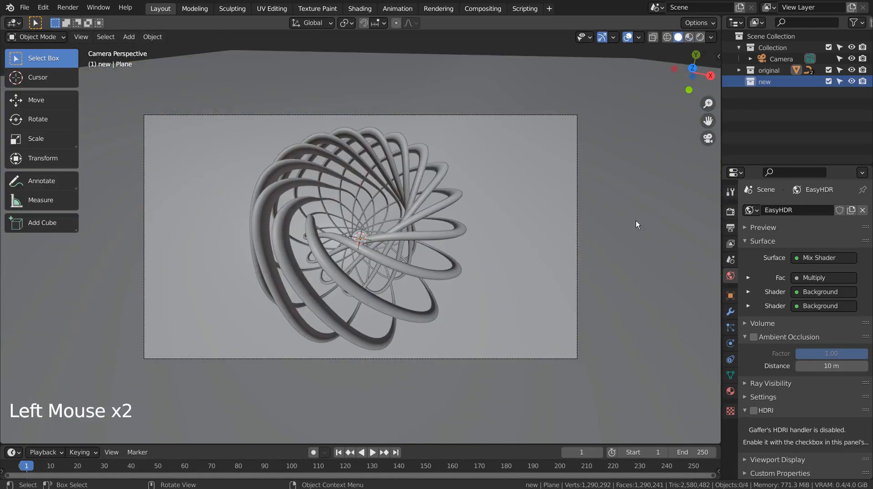
{"action": "middle_click_drag", "start_coordinate": [636, 220], "coordinate": [487, 221]}
{"action": "scroll", "coordinate": [576, 230], "scroll_direction": "down", "scroll_amount": 5}
{"action": "scroll", "coordinate": [548, 211], "scroll_direction": "down", "scroll_amount": 2}
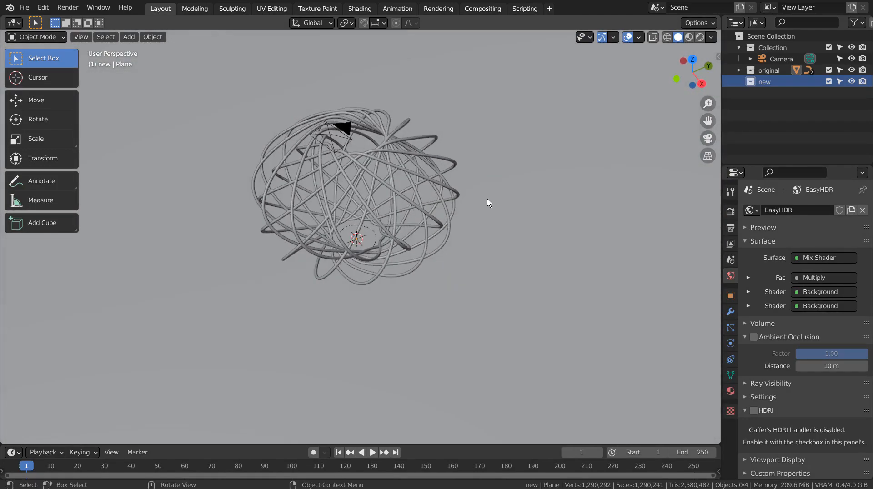
{"action": "key", "text": "KP_0"}
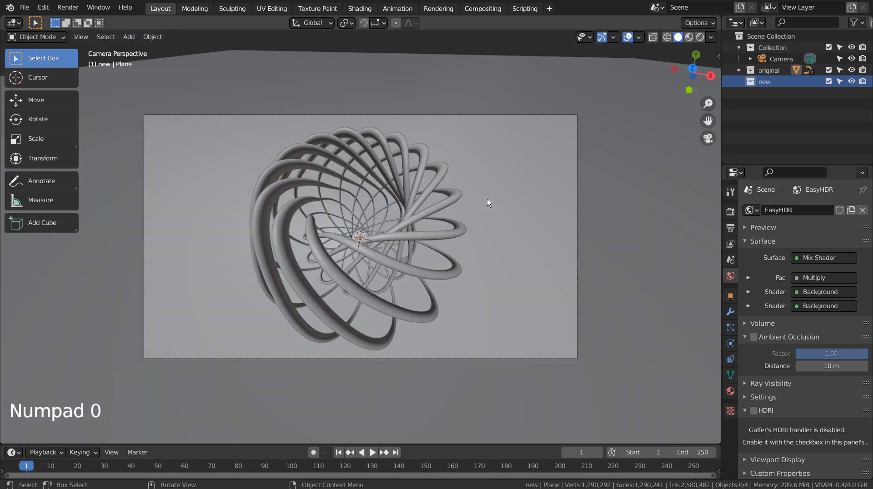
{"action": "mouse_move", "coordinate": [487, 199]}
{"action": "middle_mouse_down"}
{"action": "mouse_move", "coordinate": [528, 269]}
{"action": "mouse_move", "coordinate": [479, 190]}
{"action": "middle_mouse_up"}
{"action": "scroll", "coordinate": [479, 190], "scroll_direction": "down", "scroll_amount": 8}
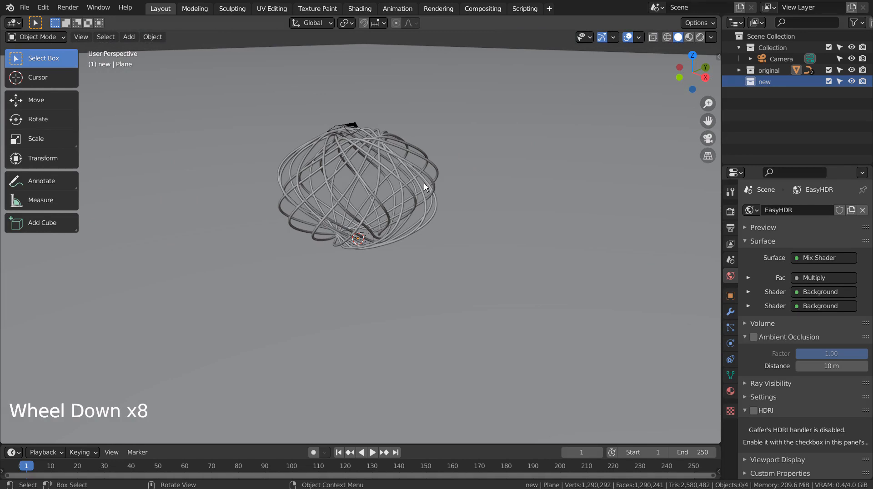
{"action": "middle_click_drag", "start_coordinate": [424, 184], "coordinate": [491, 236]}
{"action": "scroll", "coordinate": [491, 237], "scroll_direction": "down", "scroll_amount": 10}
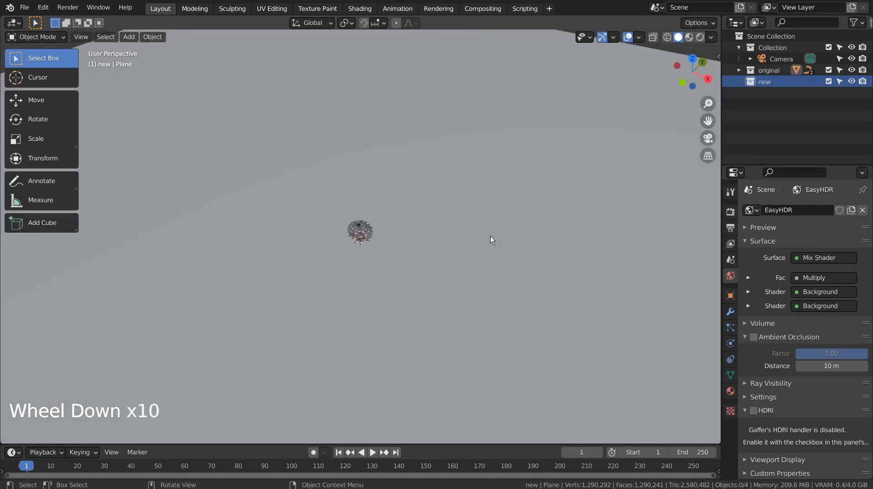
{"action": "scroll", "coordinate": [490, 236], "scroll_direction": "up", "scroll_amount": 10}
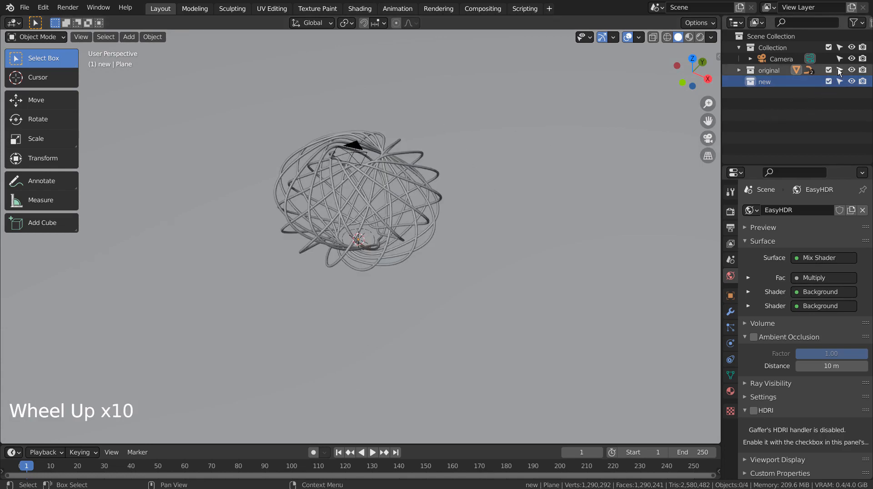
Hide the "original" collection in the viewport and add a Braid Knot curve at the world origin
{"action": "left_click", "coordinate": [852, 70]}
{"action": "left_click", "coordinate": [497, 179]}
{"action": "key", "text": "shift+a"}
{"action": "mouse_move", "coordinate": [487, 180]}
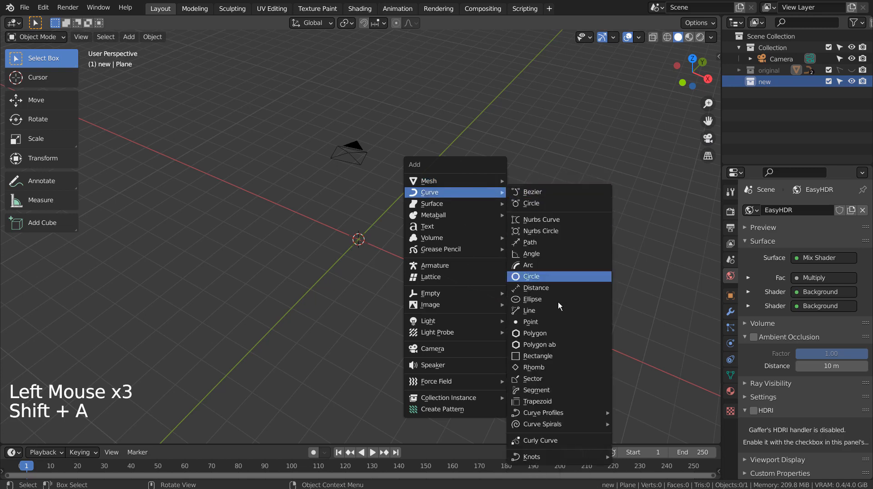
{"action": "mouse_move", "coordinate": [574, 425]}
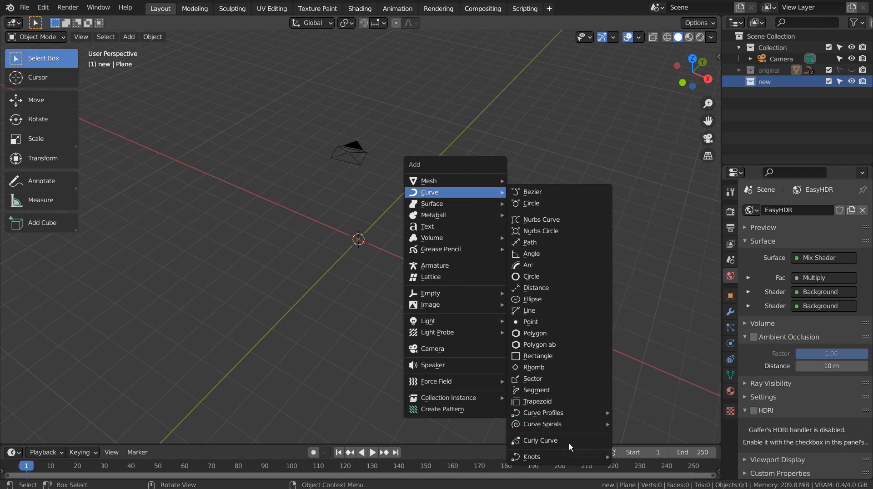
{"action": "mouse_move", "coordinate": [570, 458]}
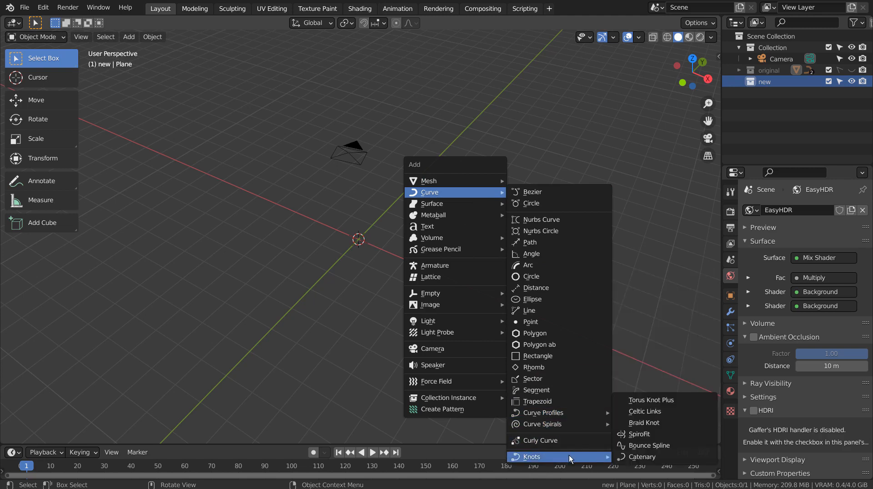
{"action": "left_click", "coordinate": [675, 422]}
Set the new braid to 7 strands, radius 1.57, thickness 0.33 and width 1.67
{"action": "scroll", "coordinate": [414, 253], "scroll_direction": "up", "scroll_amount": 6}
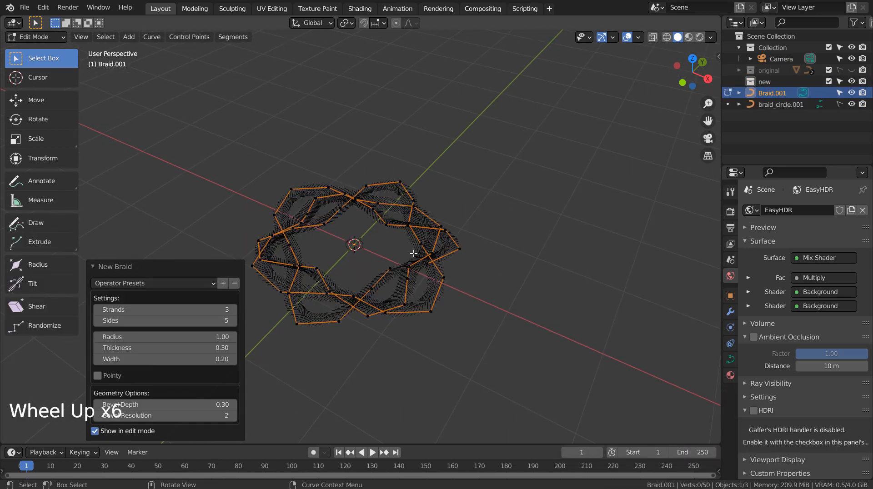
{"action": "scroll", "coordinate": [414, 254], "scroll_direction": "up", "scroll_amount": 4}
{"action": "middle_click_drag", "start_coordinate": [414, 253], "coordinate": [457, 227]}
{"action": "scroll", "coordinate": [457, 227], "scroll_direction": "down", "scroll_amount": 4}
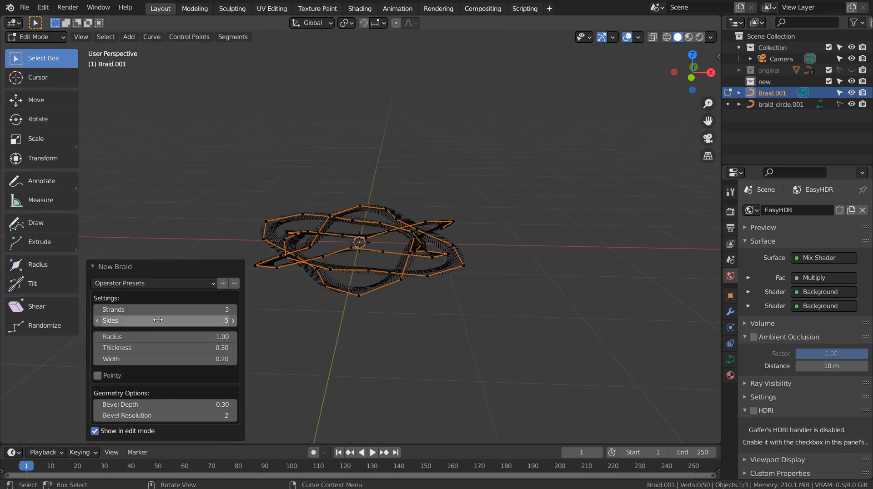
{"action": "left_click_drag", "start_coordinate": [175, 309], "coordinate": [197, 358]}
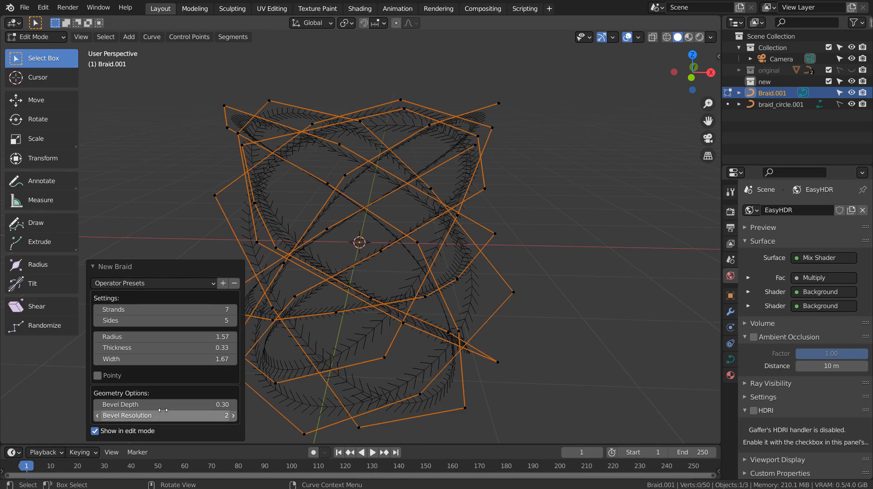
{"action": "left_click", "coordinate": [511, 294]}
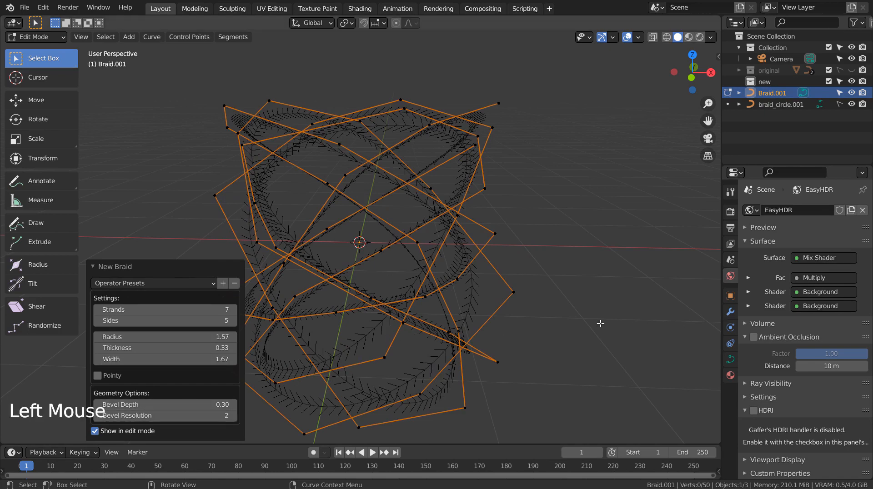
In front wireframe view, select the braid's two middle rows of control points and scale them outward by about 1.66
{"action": "key", "text": "Tab"}
{"action": "middle_click_drag", "start_coordinate": [495, 307], "coordinate": [542, 316], "text": "shift"}
{"action": "key", "text": "KP_1"}
{"action": "key", "text": "Tab"}
{"action": "left_click", "coordinate": [572, 244]}
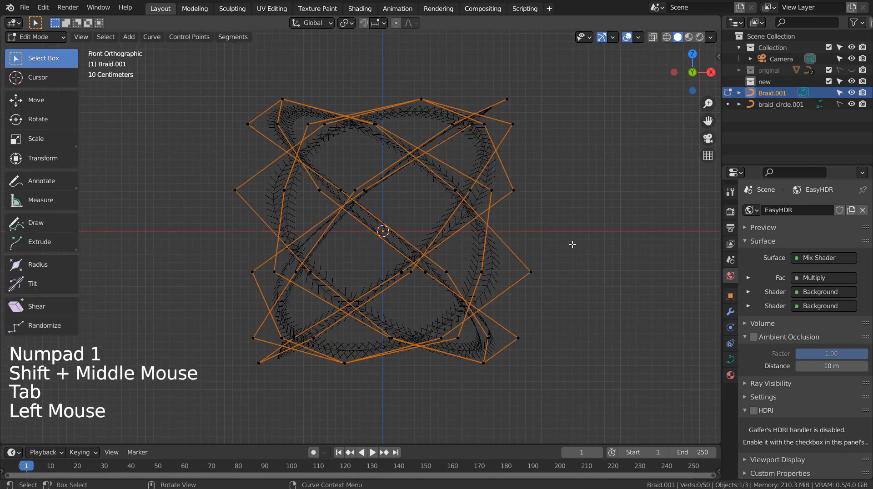
{"action": "key", "text": "shift+z"}
{"action": "left_click", "coordinate": [585, 173]}
{"action": "key", "text": "b"}
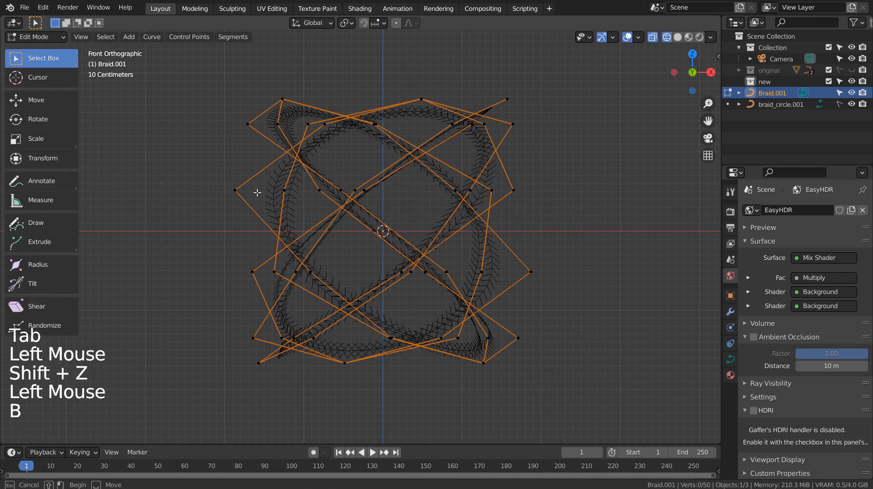
{"action": "left_click_drag", "start_coordinate": [161, 183], "coordinate": [624, 291]}
{"action": "key", "text": "s"}
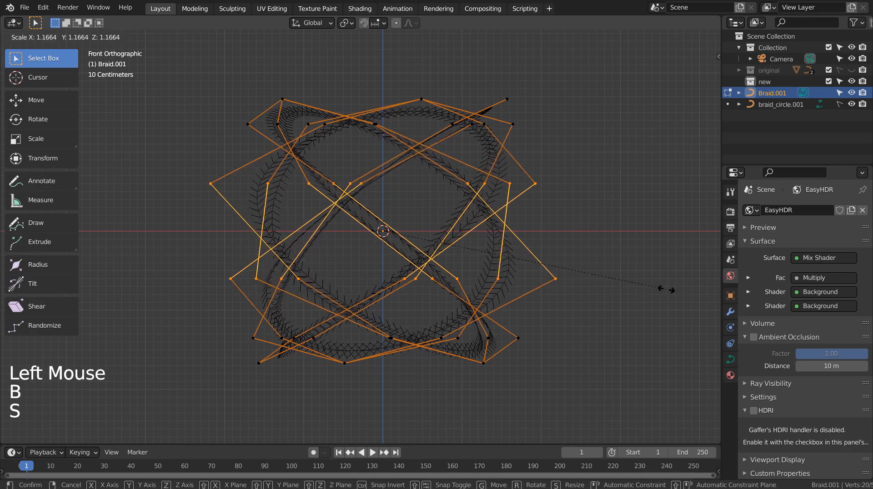
{"action": "left_click", "coordinate": [74, 274]}
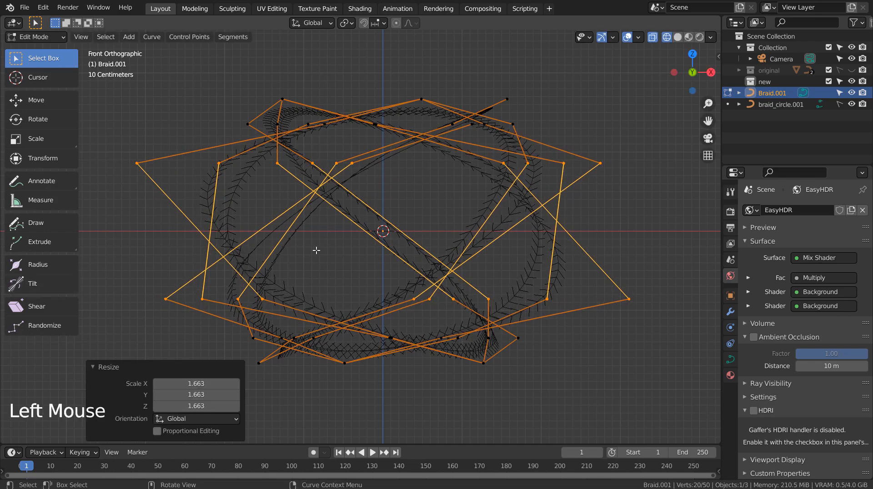
{"action": "key", "text": "Tab"}
Give the braid curve a round bevel with a depth of about 0.048 m
{"action": "scroll", "coordinate": [438, 222], "scroll_direction": "down", "scroll_amount": 4}
{"action": "middle_click_drag", "start_coordinate": [437, 223], "coordinate": [439, 346]}
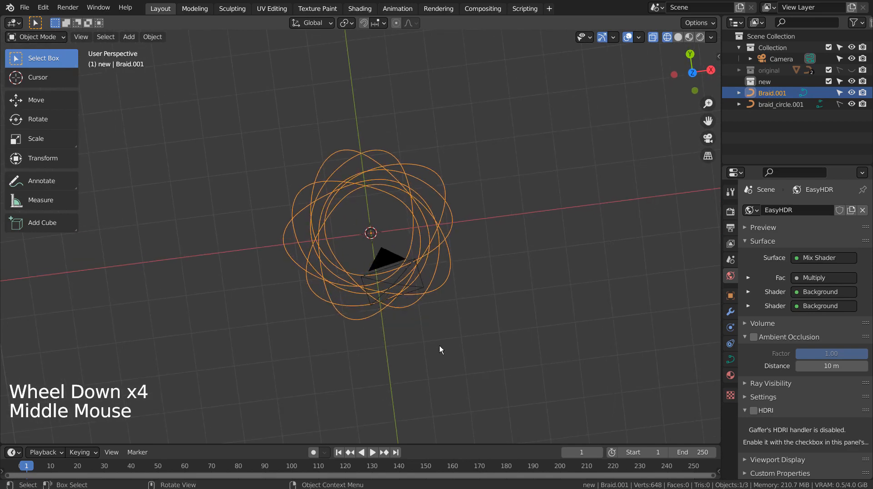
{"action": "key", "text": "KP_7"}
{"action": "scroll", "coordinate": [439, 346], "scroll_direction": "up", "scroll_amount": 2}
{"action": "scroll", "coordinate": [439, 346], "scroll_direction": "up", "scroll_amount": 2}
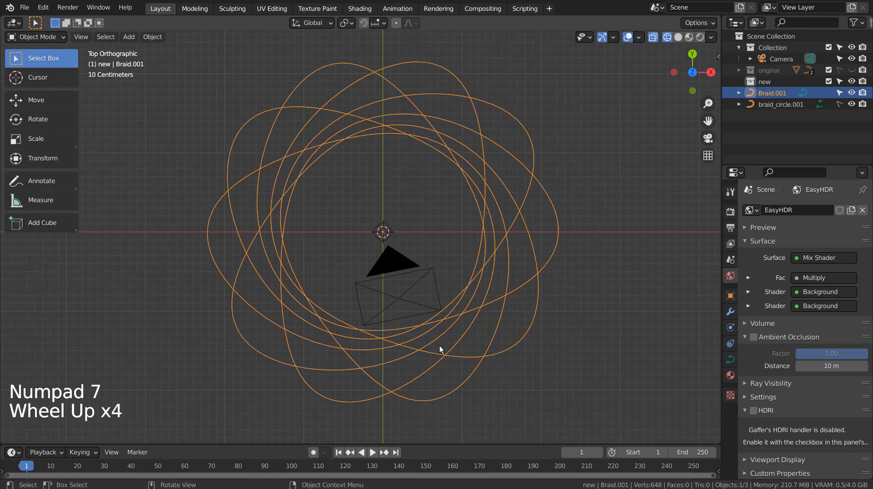
{"action": "scroll", "coordinate": [440, 346], "scroll_direction": "down", "scroll_amount": 3}
{"action": "left_click", "coordinate": [731, 359]}
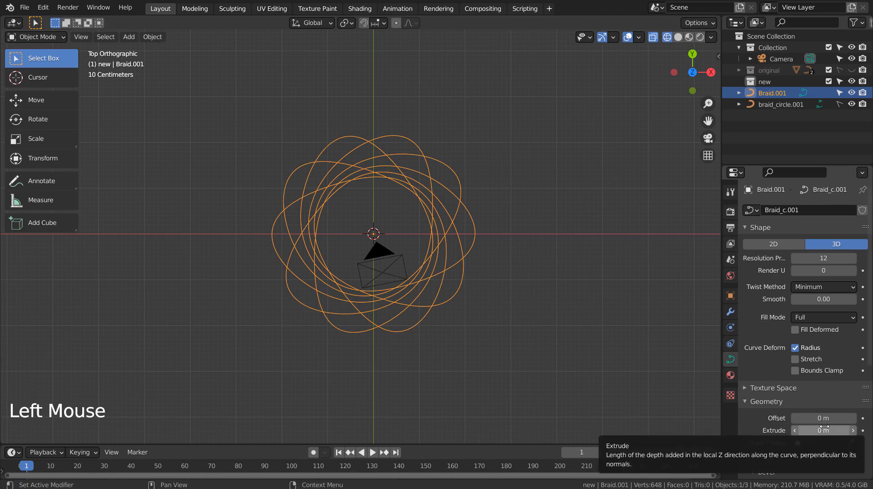
{"action": "scroll", "coordinate": [798, 427], "scroll_direction": "down", "scroll_amount": 5}
{"action": "left_click", "coordinate": [820, 412], "text": "shift"}
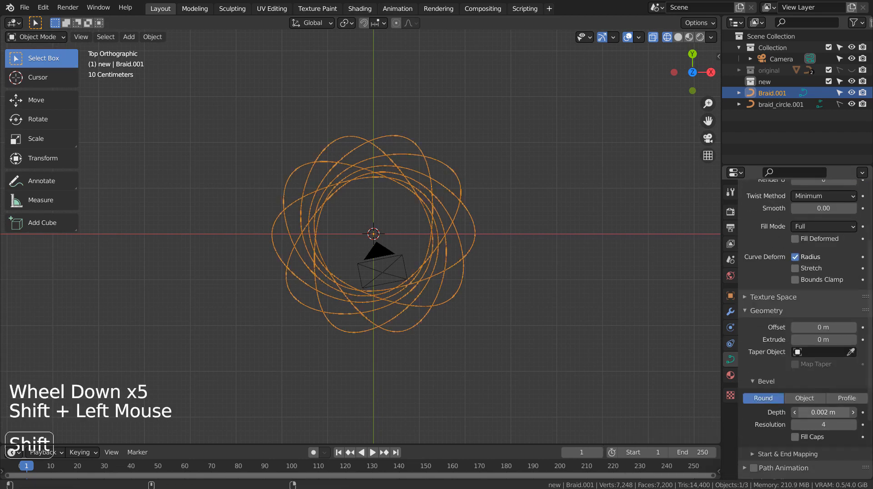
{"action": "left_click_drag", "start_coordinate": [824, 412], "coordinate": [851, 412], "text": "shift"}
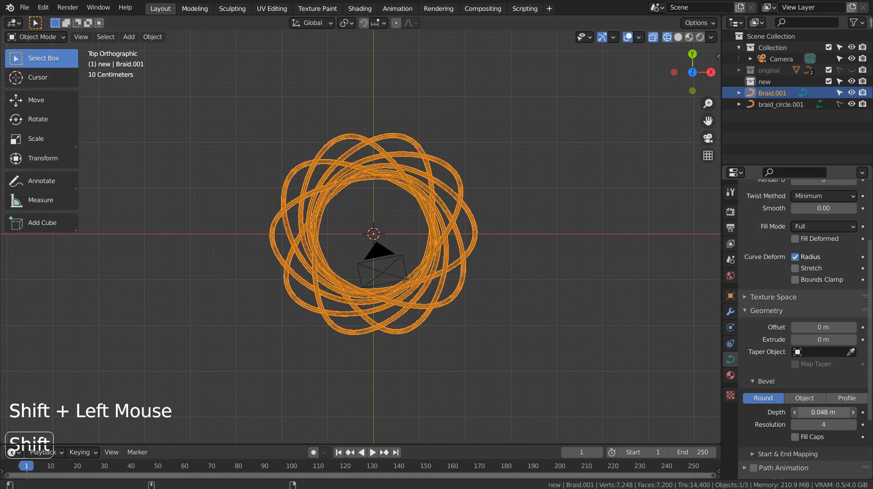
Change the viewport to Material Preview shading and deselect the braid
{"action": "middle_click_drag", "start_coordinate": [569, 317], "coordinate": [632, 91]}
{"action": "key", "text": "Tab"}
{"action": "key", "text": "Tab"}
{"action": "left_click", "coordinate": [689, 37]}
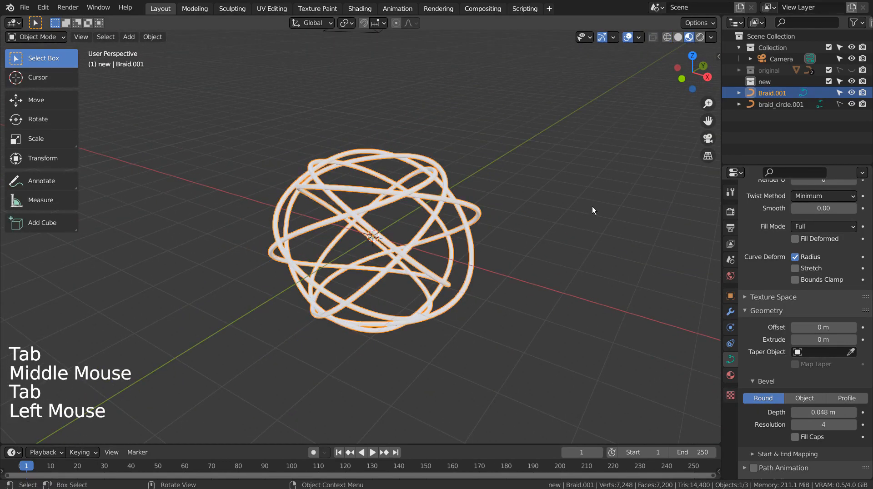
{"action": "left_click", "coordinate": [589, 211]}
Examine the thickened braid from the front, top and camera views, up close and in relation to the camera
{"action": "scroll", "coordinate": [547, 271], "scroll_direction": "up", "scroll_amount": 4}
{"action": "middle_click_drag", "start_coordinate": [547, 271], "coordinate": [625, 304]}
{"action": "scroll", "coordinate": [668, 304], "scroll_direction": "down", "scroll_amount": 4}
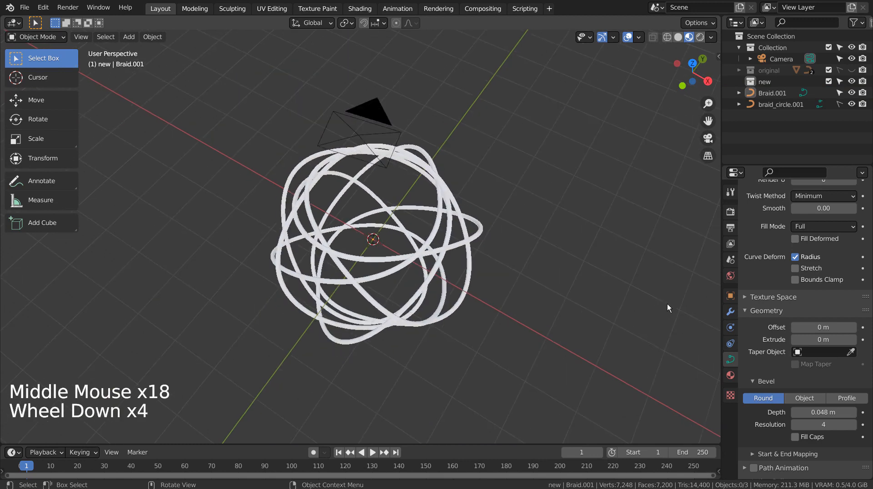
{"action": "key", "text": "KP_1"}
{"action": "key", "text": "KP_7"}
{"action": "key", "text": "KP_0"}
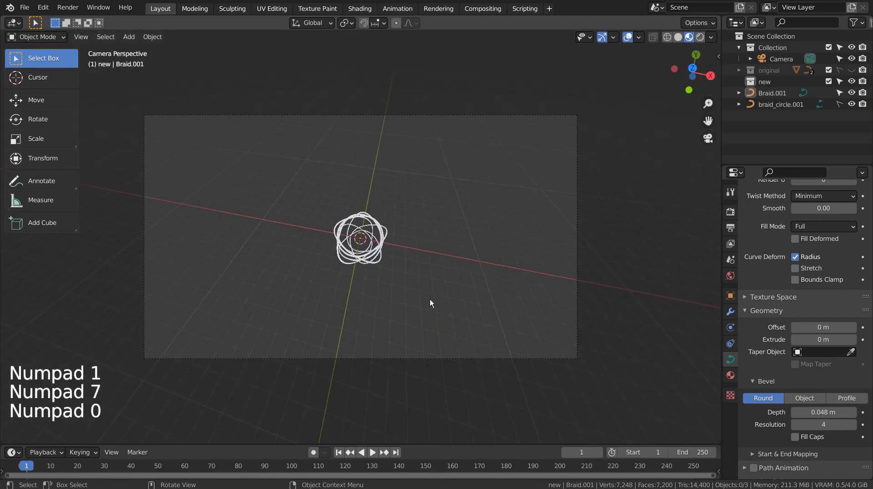
{"action": "scroll", "coordinate": [420, 298], "scroll_direction": "up", "scroll_amount": 9}
{"action": "scroll", "coordinate": [419, 299], "scroll_direction": "down", "scroll_amount": 6}
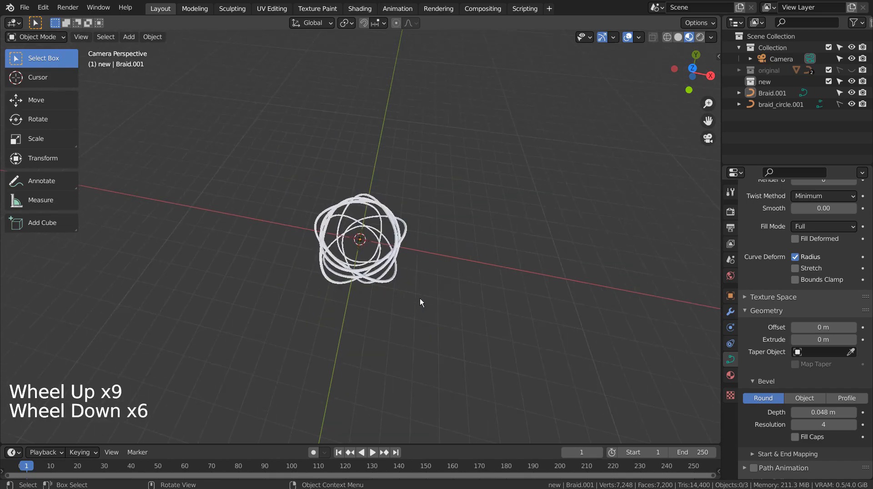
{"action": "scroll", "coordinate": [419, 298], "scroll_direction": "down", "scroll_amount": 8}
{"action": "middle_click_drag", "start_coordinate": [419, 298], "coordinate": [396, 327]}
{"action": "scroll", "coordinate": [364, 270], "scroll_direction": "up", "scroll_amount": 1}
{"action": "scroll", "coordinate": [364, 269], "scroll_direction": "down", "scroll_amount": 1}
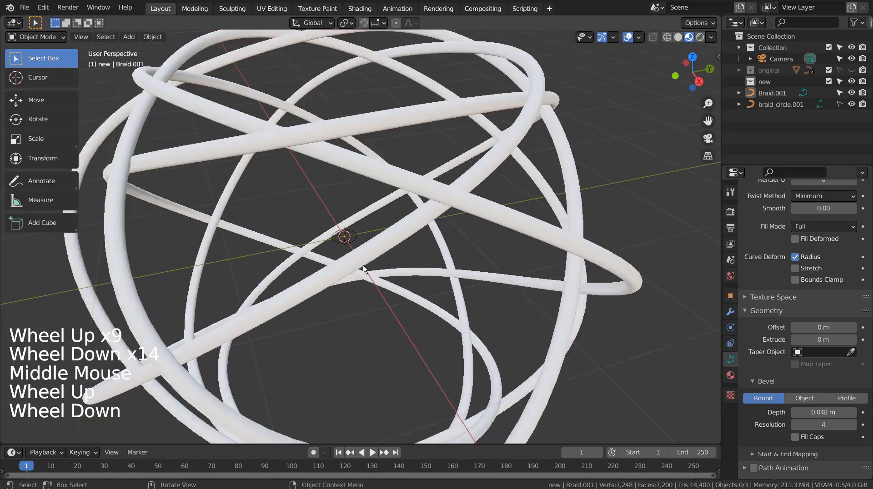
{"action": "scroll", "coordinate": [363, 267], "scroll_direction": "down", "scroll_amount": 8}
{"action": "left_click", "coordinate": [334, 209]}
{"action": "middle_click_drag", "start_coordinate": [471, 313], "coordinate": [532, 318]}
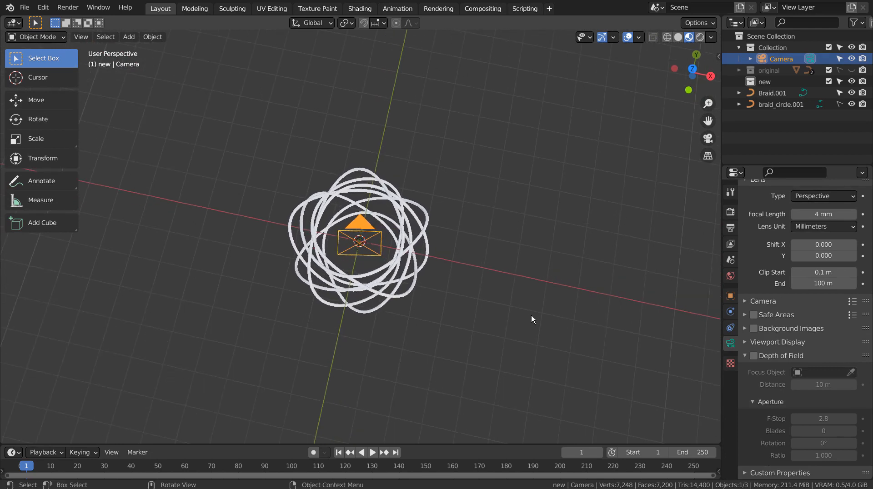
Add a mesh plane at the origin and scale it up by about 16.4
{"action": "left_click", "coordinate": [514, 154]}
{"action": "key", "text": "shift+a"}
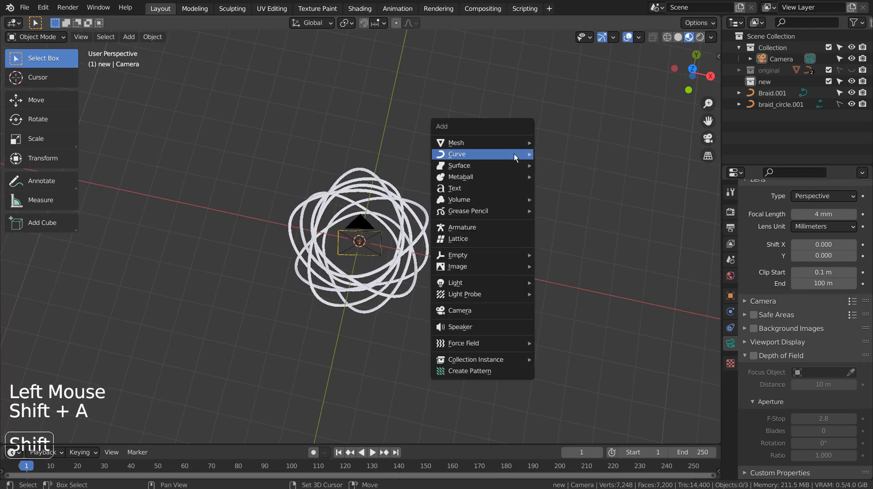
{"action": "mouse_move", "coordinate": [514, 144]}
{"action": "left_click", "coordinate": [546, 143]}
{"action": "key", "text": "s"}
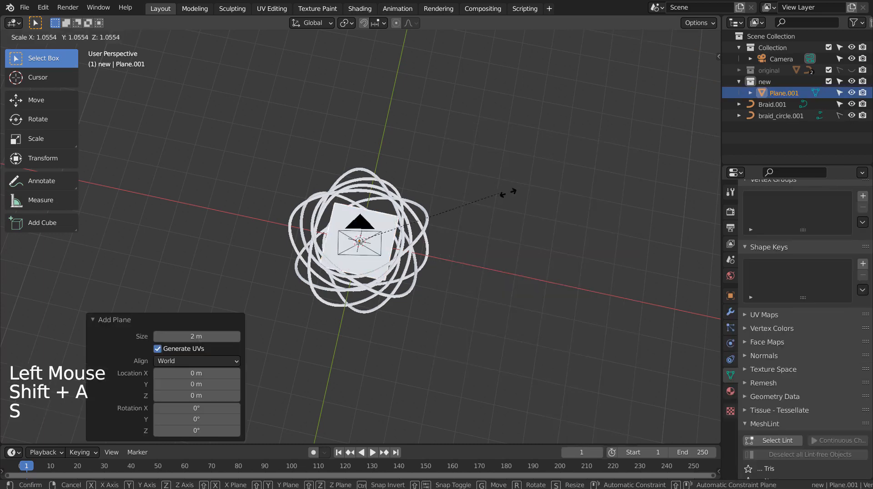
{"action": "left_click", "coordinate": [468, 328]}
Move the plane about 2.38 m down along the Z axis, below the braid
{"action": "key", "text": "KP_1"}
{"action": "key", "text": "KP_2"}
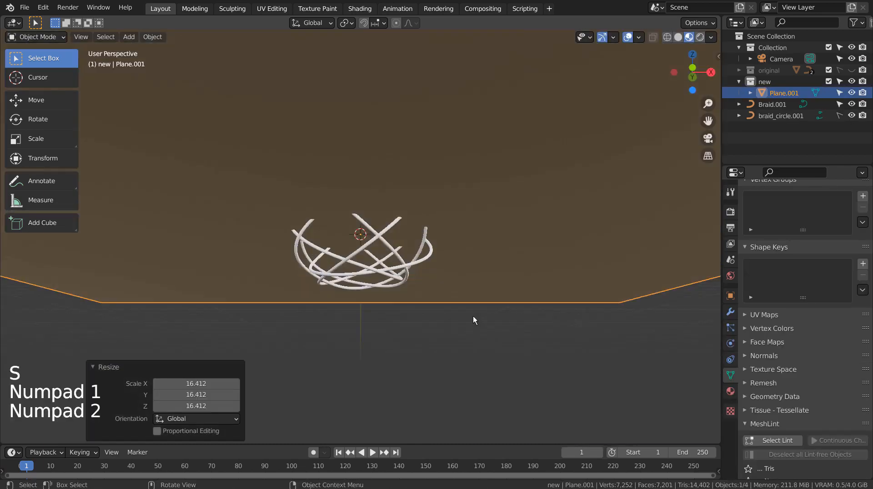
{"action": "key", "text": "KP_3"}
{"action": "key", "text": "g"}
{"action": "key", "text": "z"}
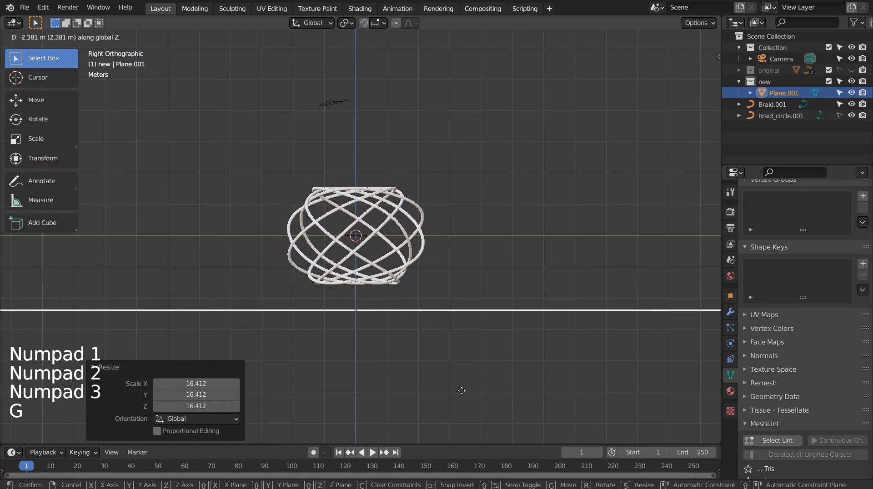
{"action": "left_click", "coordinate": [462, 392]}
Enlarge the ground plane by a further factor of about 3.84
{"action": "key", "text": "KP_1"}
{"action": "key", "text": "KP_7"}
{"action": "scroll", "coordinate": [464, 351], "scroll_direction": "down", "scroll_amount": 11}
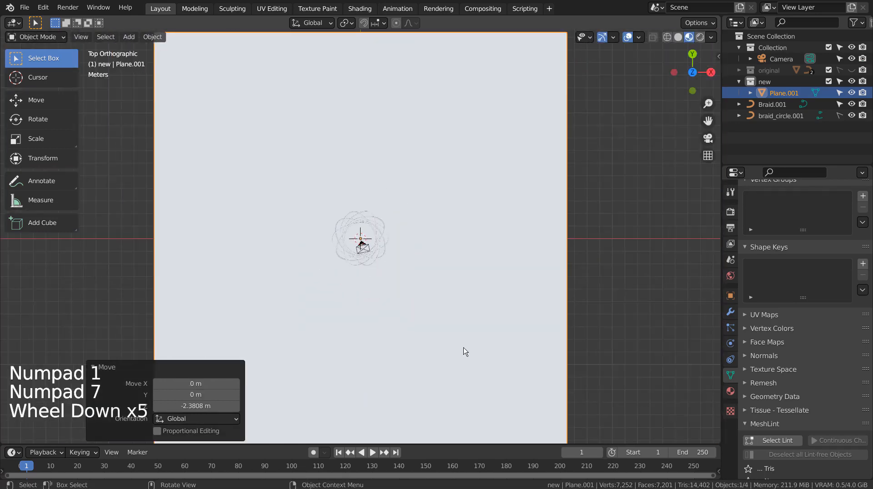
{"action": "key", "text": "s"}
{"action": "left_click", "coordinate": [175, 193]}
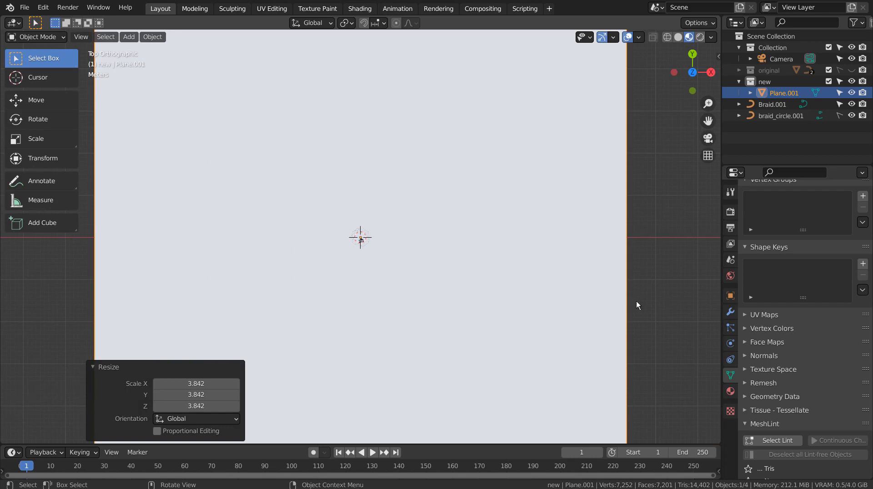
{"action": "middle_click_drag", "start_coordinate": [623, 365], "coordinate": [756, 357]}
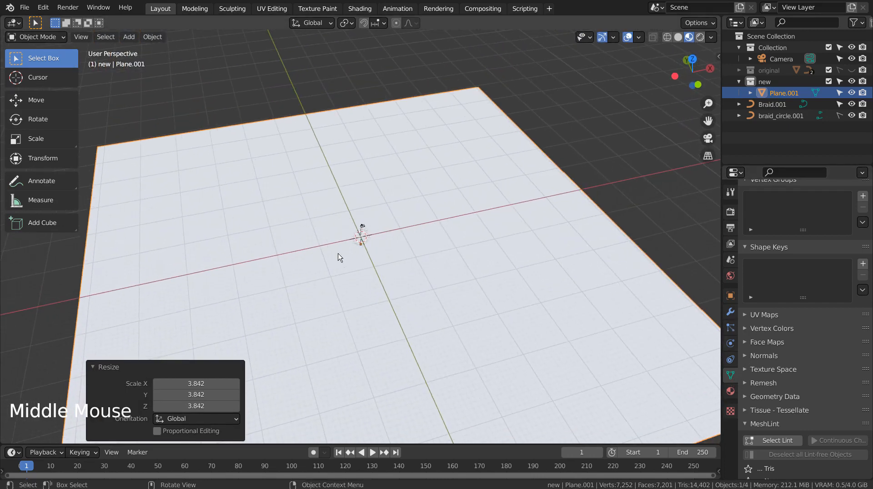
Assign the existing Material.001 to the braid curve
{"action": "left_click", "coordinate": [362, 238]}
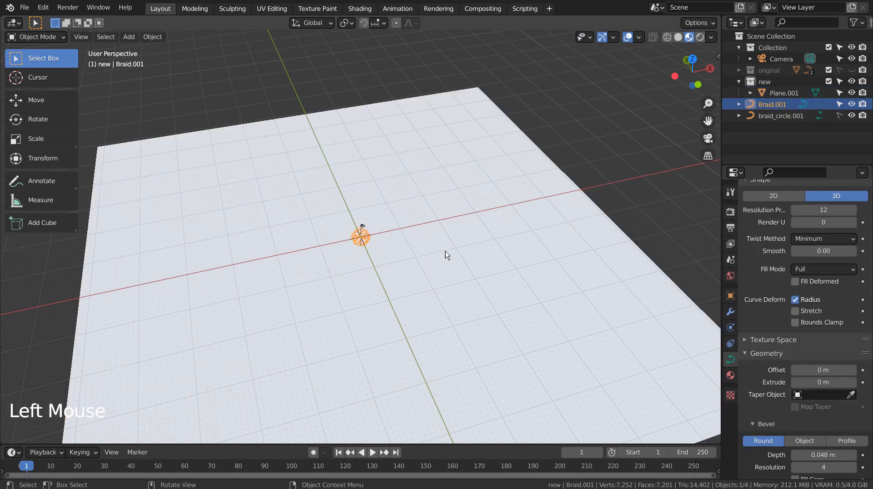
{"action": "left_click", "coordinate": [731, 375]}
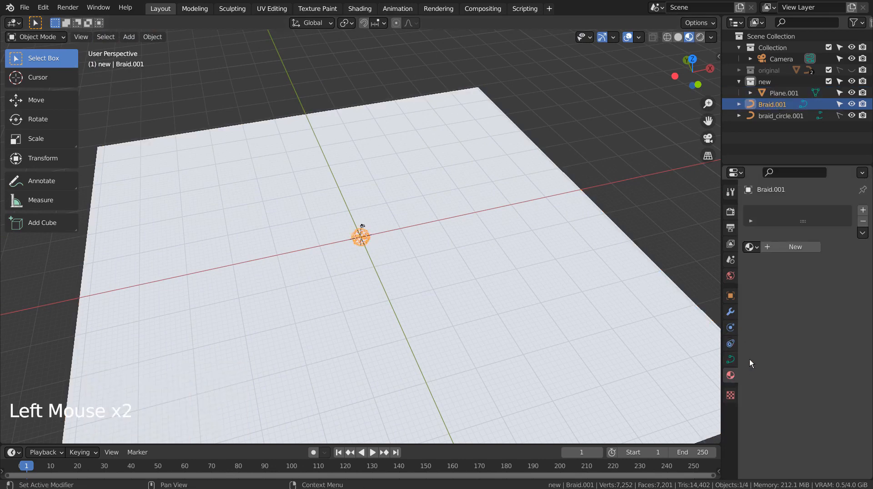
{"action": "left_click", "coordinate": [751, 247]}
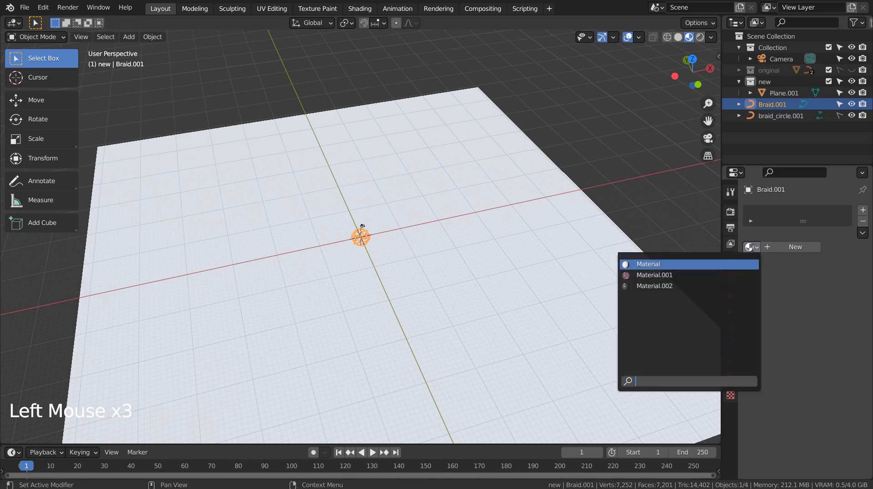
{"action": "left_click", "coordinate": [742, 275]}
{"action": "scroll", "coordinate": [355, 287], "scroll_direction": "up", "scroll_amount": 17}
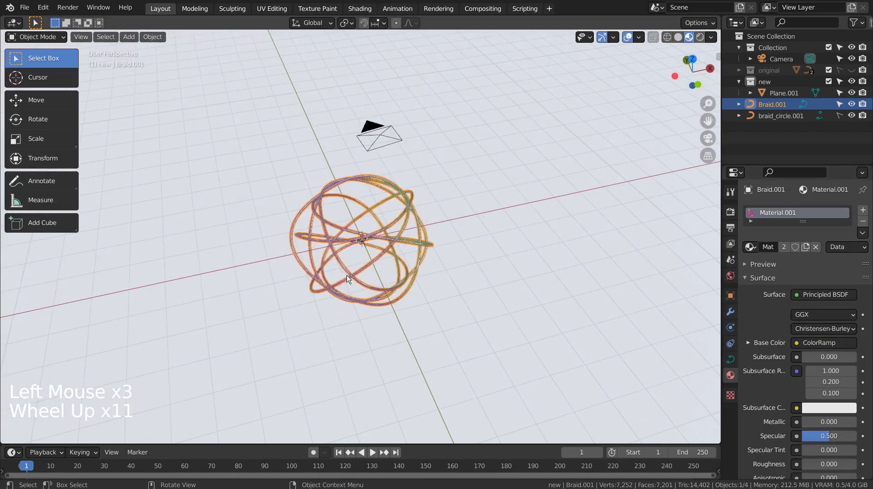
{"action": "scroll", "coordinate": [354, 287], "scroll_direction": "up", "scroll_amount": 1}
{"action": "middle_click_drag", "start_coordinate": [355, 287], "coordinate": [425, 319]}
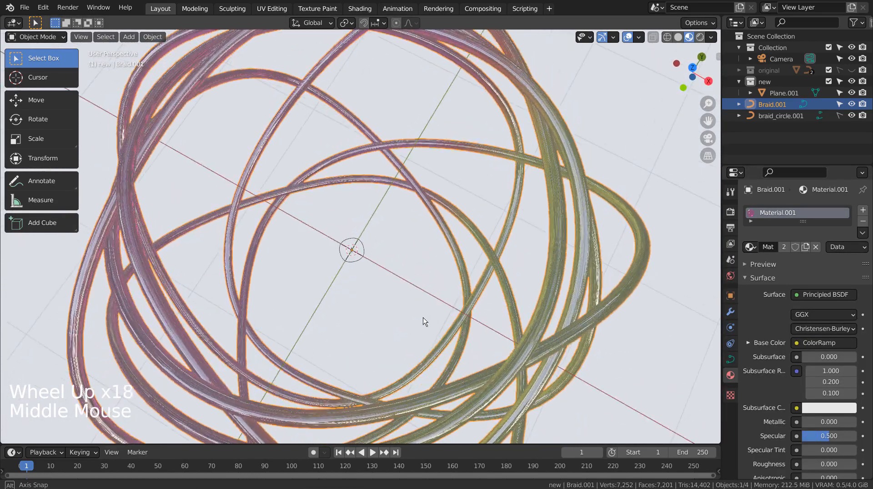
Switch to the Shading workspace and show the braid's object material nodes, instead of the world nodes, in a maximized node editor
{"action": "left_click", "coordinate": [360, 8]}
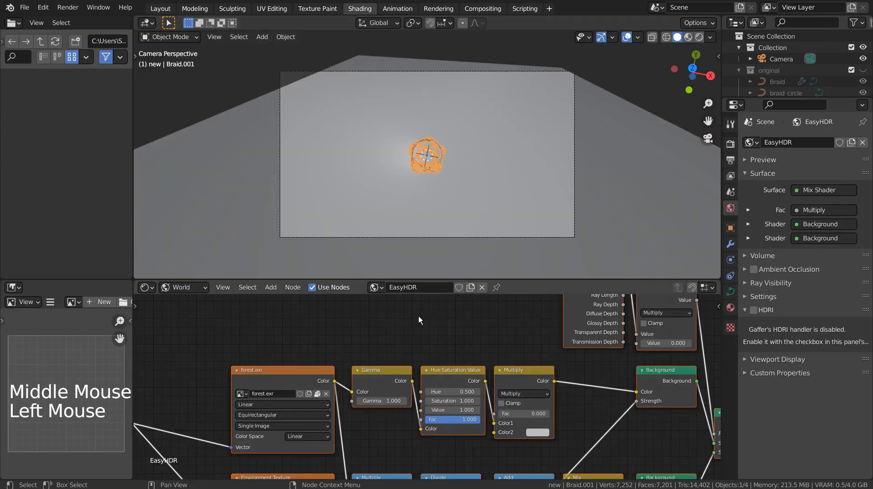
{"action": "left_click", "coordinate": [419, 332]}
{"action": "left_click", "coordinate": [198, 288]}
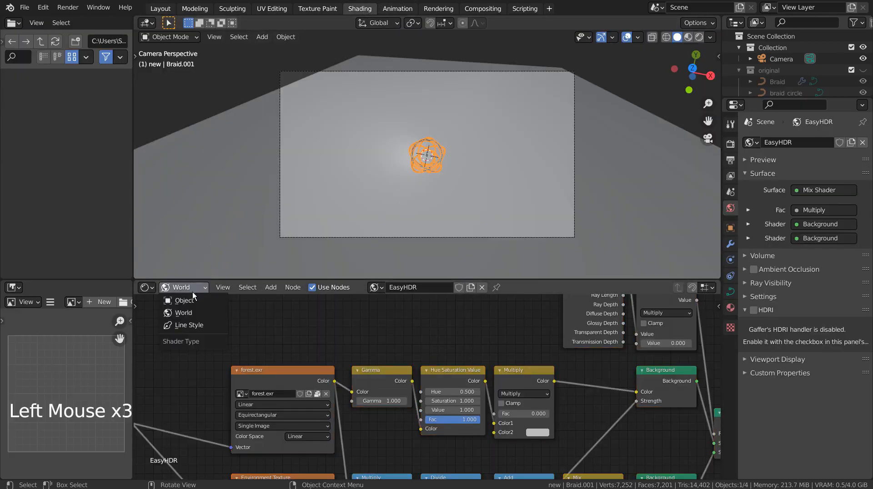
{"action": "left_click", "coordinate": [193, 302]}
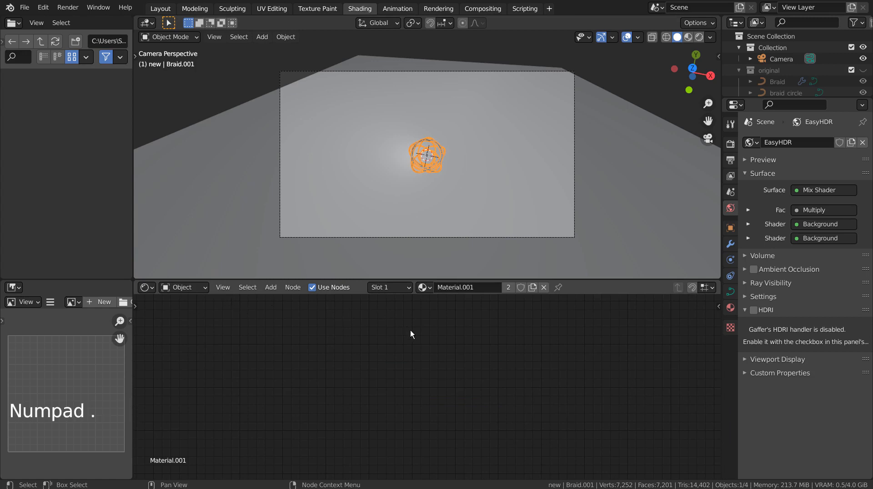
{"action": "left_click", "coordinate": [463, 328]}
{"action": "key", "text": "KP_Decimal"}
{"action": "key", "text": "KP_Decimal"}
{"action": "key", "text": "KP_Decimal"}
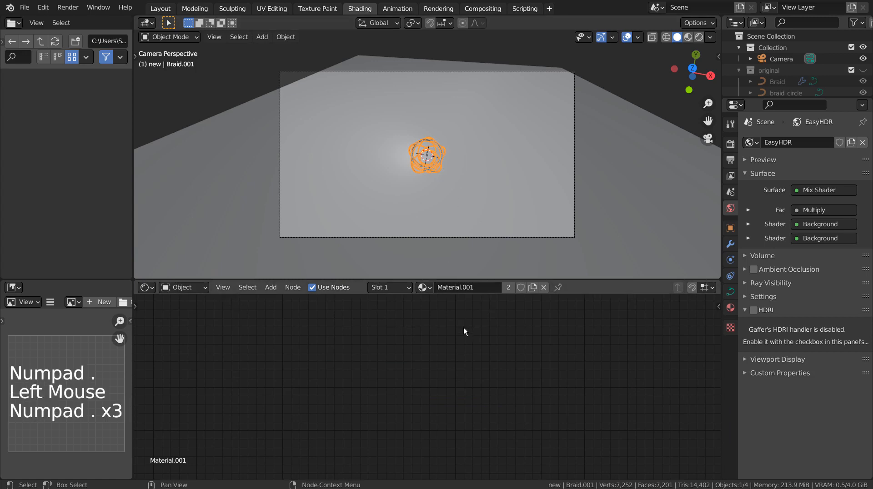
{"action": "scroll", "coordinate": [479, 403], "scroll_direction": "down", "scroll_amount": 10}
{"action": "middle_click_drag", "start_coordinate": [430, 376], "coordinate": [692, 310]}
{"action": "key", "text": "ctrl+space"}
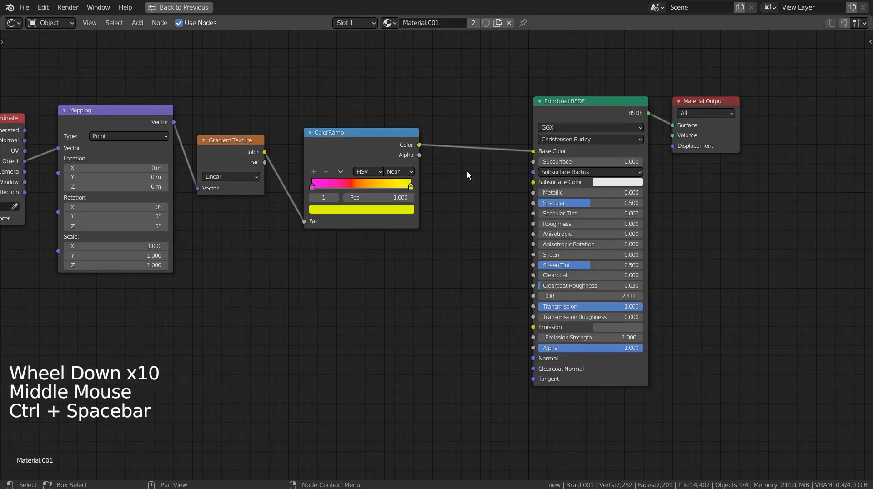
Arrange the Texture Coordinate, Mapping, Gradient Texture and ColorRamp nodes in a compact row beside the Principled BSDF node
{"action": "middle_click_drag", "start_coordinate": [293, 90], "coordinate": [338, 101], "text": "shift"}
{"action": "left_click", "coordinate": [338, 101]}
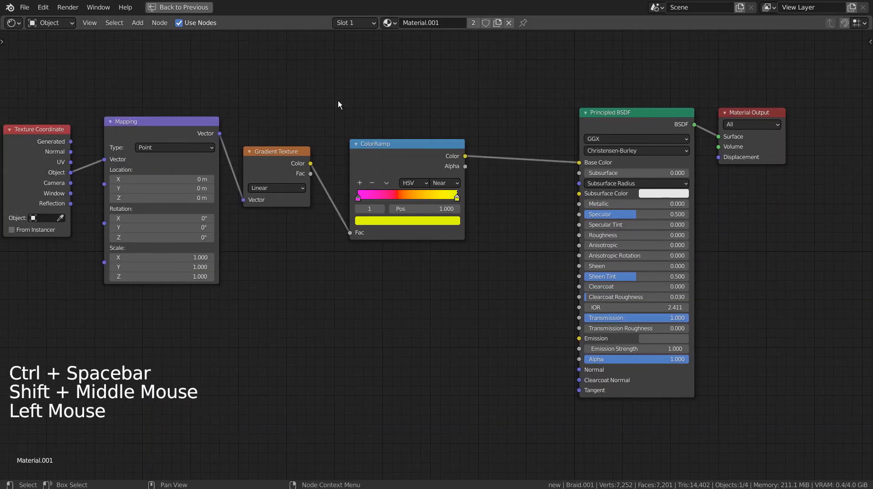
{"action": "left_click_drag", "start_coordinate": [14, 95], "coordinate": [300, 283]}
{"action": "left_click", "coordinate": [381, 208]}
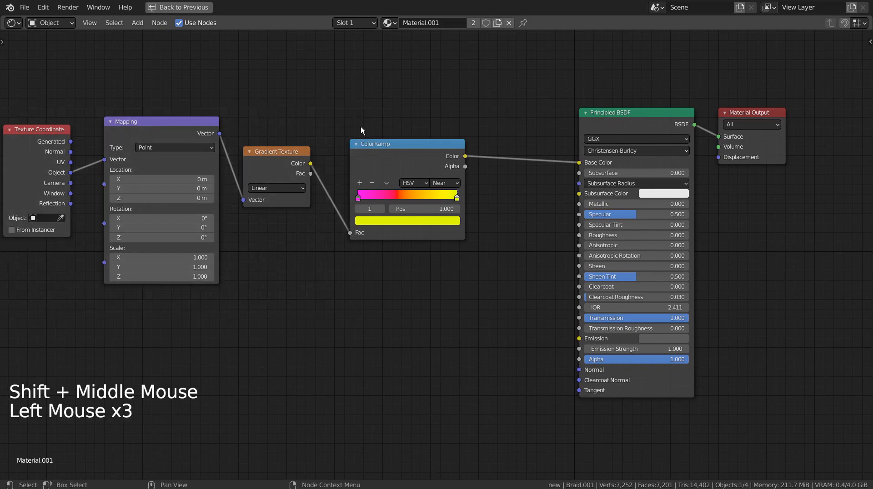
{"action": "left_click_drag", "start_coordinate": [365, 144], "coordinate": [453, 114]}
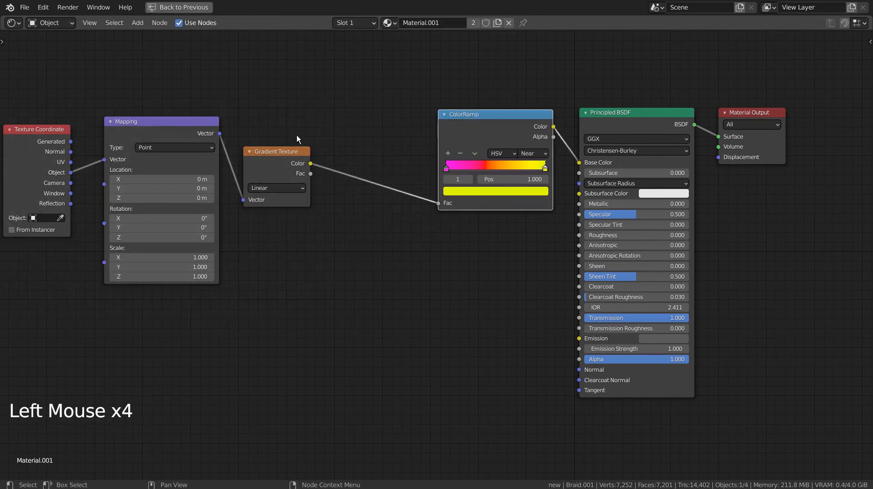
{"action": "left_click_drag", "start_coordinate": [272, 153], "coordinate": [370, 118]}
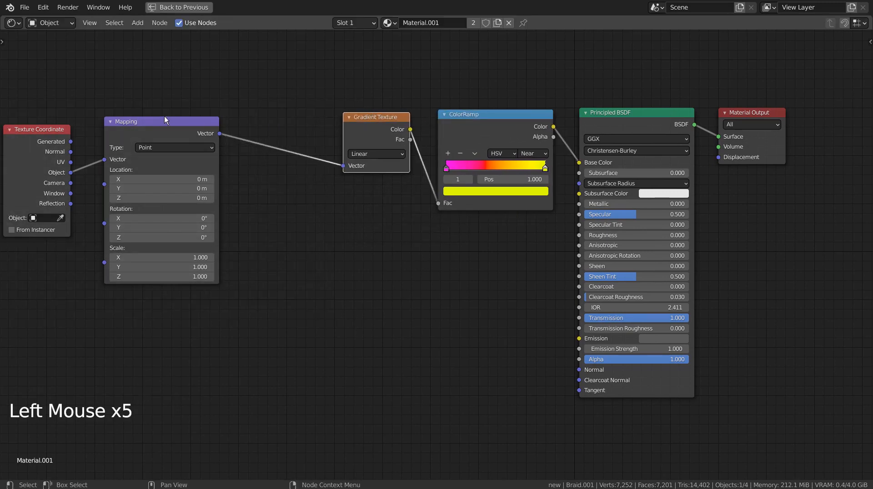
{"action": "left_click_drag", "start_coordinate": [165, 119], "coordinate": [255, 119]}
{"action": "left_click", "coordinate": [46, 133]}
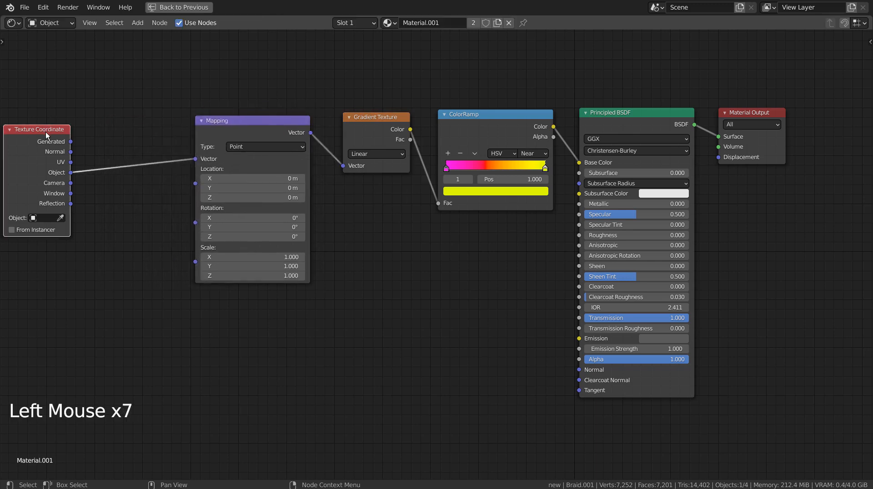
{"action": "left_click_drag", "start_coordinate": [47, 134], "coordinate": [141, 126]}
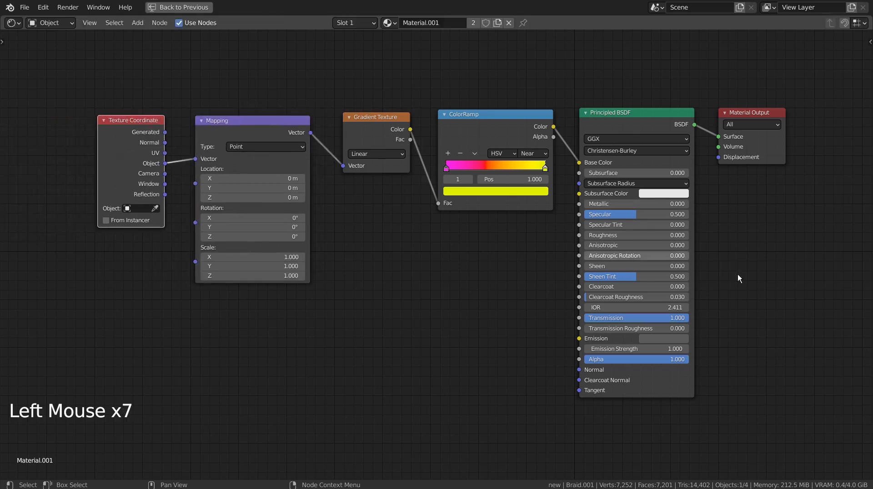
{"action": "scroll", "coordinate": [819, 305], "scroll_direction": "up", "scroll_amount": 2}
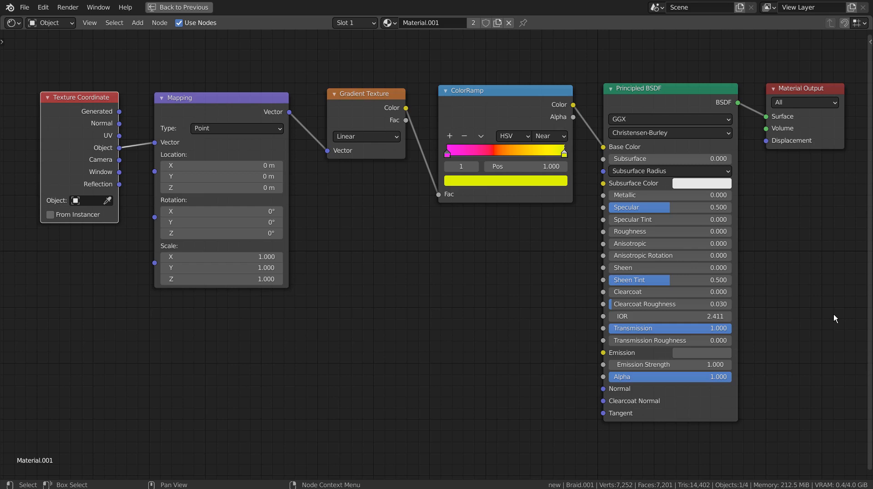
Restore the full workspace layout, preview the braid up close in rendered shading, and return to solid shading
{"action": "key", "text": "ctrl+space"}
{"action": "scroll", "coordinate": [505, 197], "scroll_direction": "up", "scroll_amount": 1}
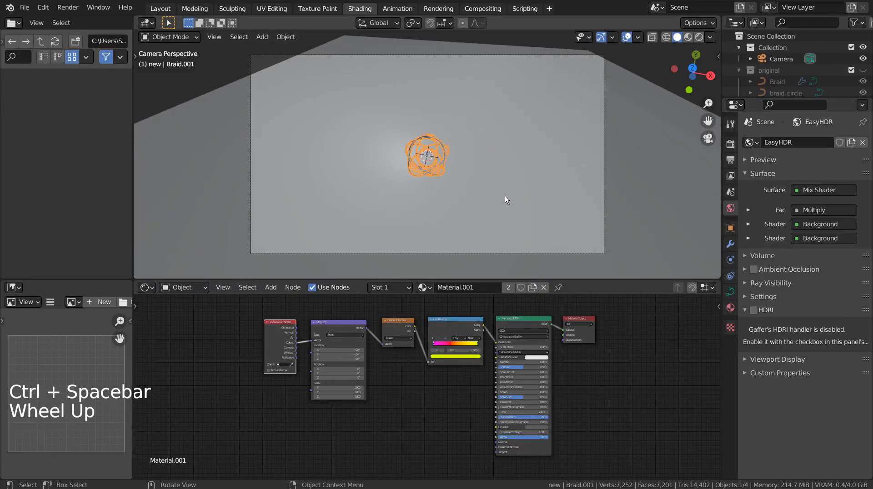
{"action": "scroll", "coordinate": [498, 194], "scroll_direction": "up", "scroll_amount": 9}
{"action": "left_click", "coordinate": [699, 37]}
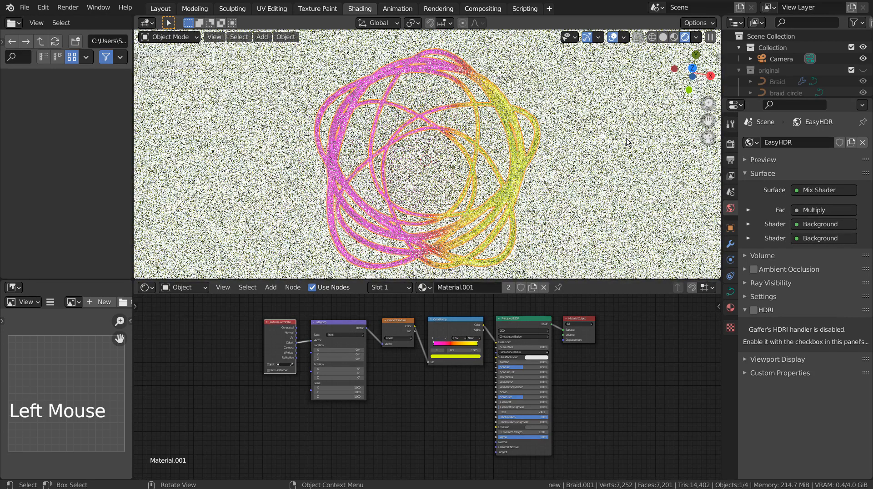
{"action": "left_click", "coordinate": [626, 142]}
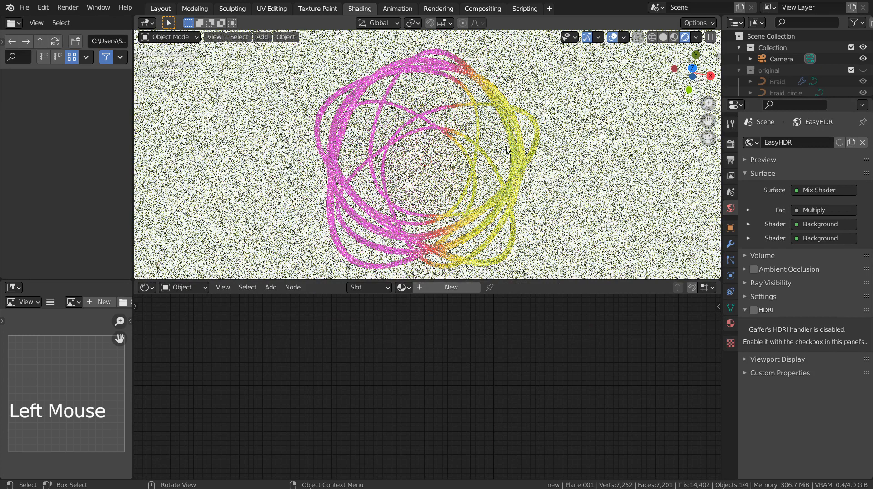
{"action": "left_click", "coordinate": [663, 37]}
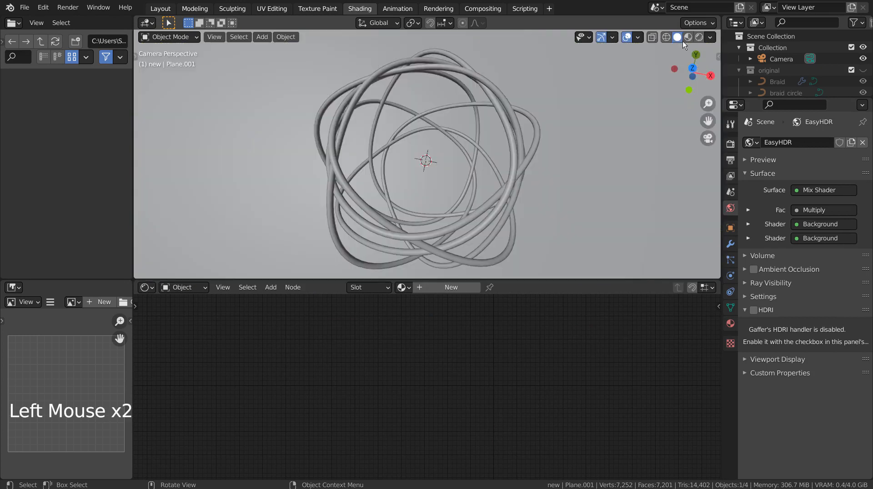
Assign the existing Material.002 to the ground plane
{"action": "left_click", "coordinate": [632, 123]}
{"action": "scroll", "coordinate": [583, 203], "scroll_direction": "down", "scroll_amount": 11}
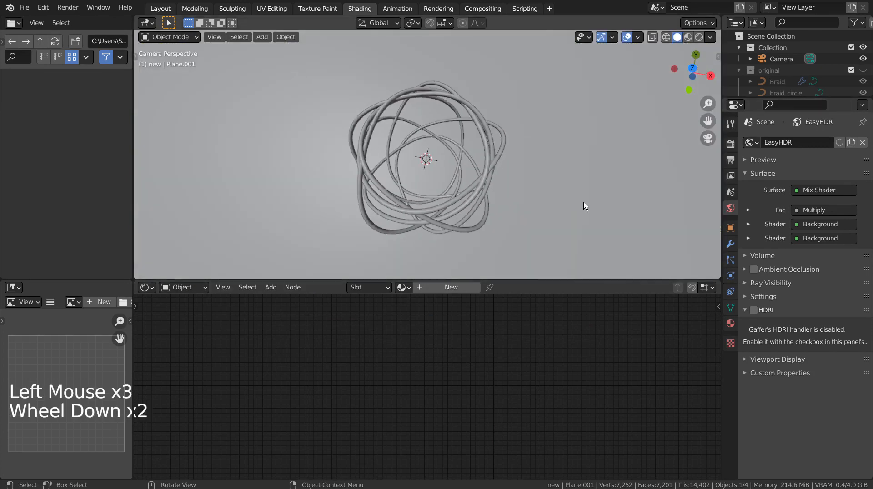
{"action": "left_click", "coordinate": [731, 324]}
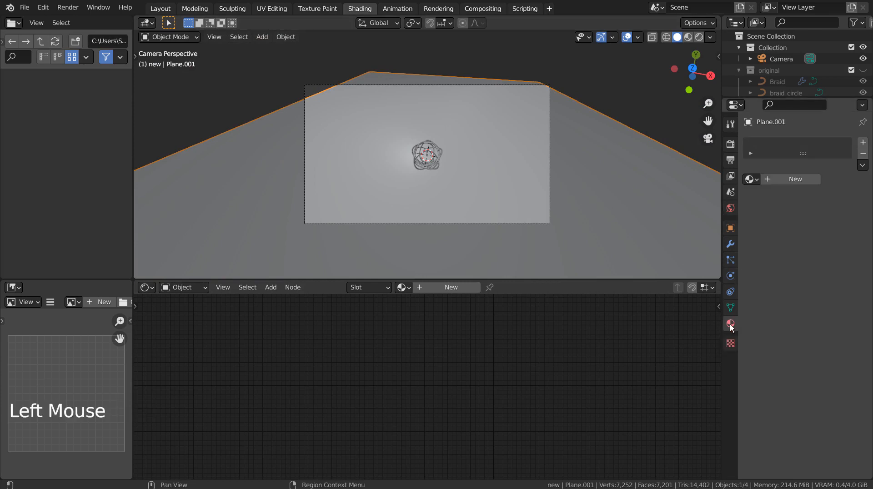
{"action": "left_click", "coordinate": [751, 179]}
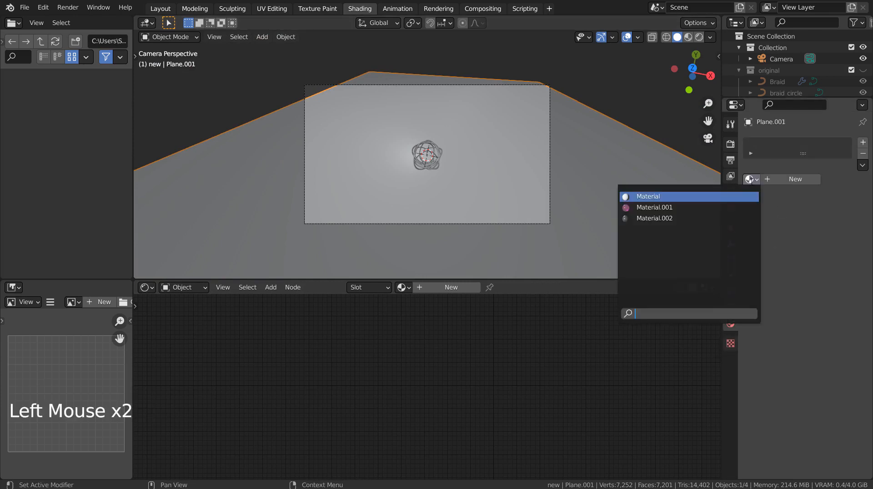
{"action": "left_click", "coordinate": [704, 218]}
Examine the Principled BSDF settings of the ground plane's material in a maximized node editor
{"action": "scroll", "coordinate": [537, 384], "scroll_direction": "up", "scroll_amount": 1}
{"action": "scroll", "coordinate": [537, 382], "scroll_direction": "up", "scroll_amount": 5}
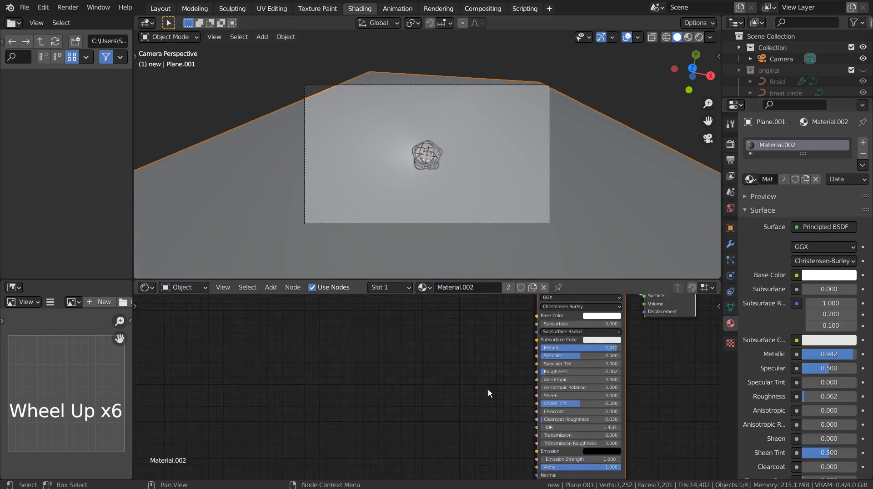
{"action": "key", "text": "ctrl+space"}
{"action": "middle_click_drag", "start_coordinate": [589, 268], "coordinate": [103, 310], "text": "shift"}
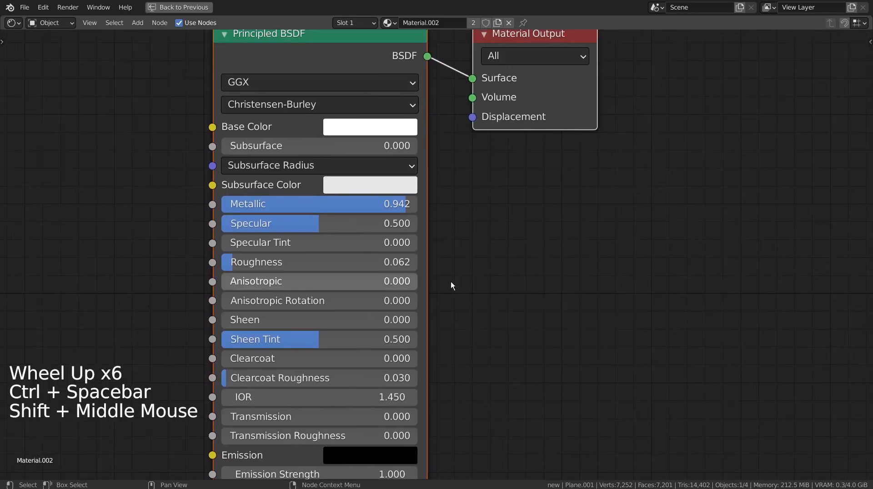
{"action": "scroll", "coordinate": [523, 274], "scroll_direction": "down", "scroll_amount": 3}
{"action": "scroll", "coordinate": [524, 274], "scroll_direction": "down", "scroll_amount": 2}
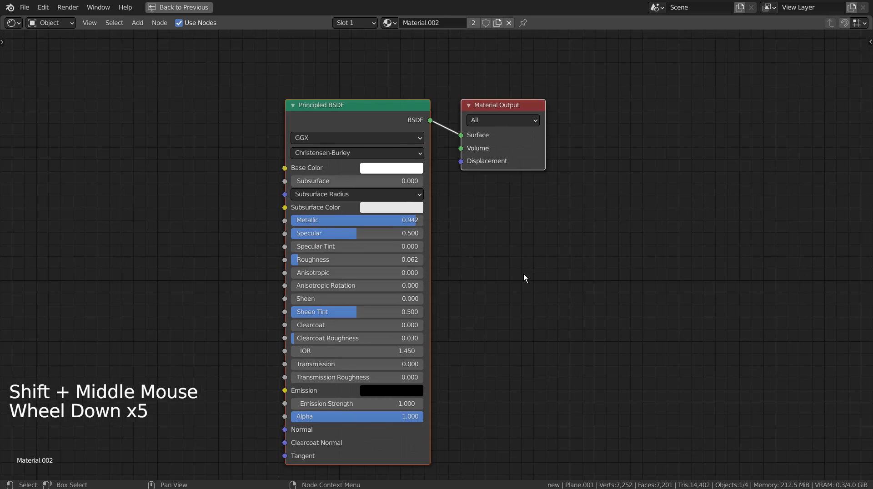
{"action": "middle_click_drag", "start_coordinate": [523, 274], "coordinate": [525, 257], "text": "shift"}
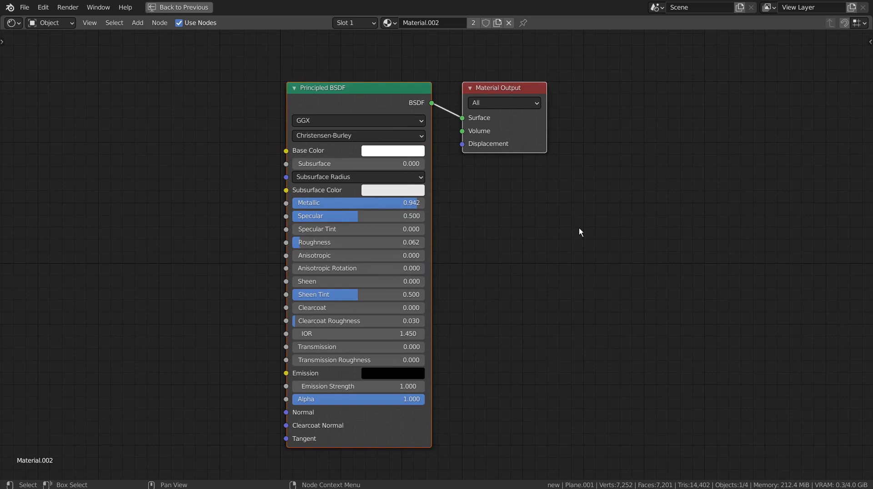
{"action": "key", "text": "ctrl"}
{"action": "key", "text": "ctrl+space"}
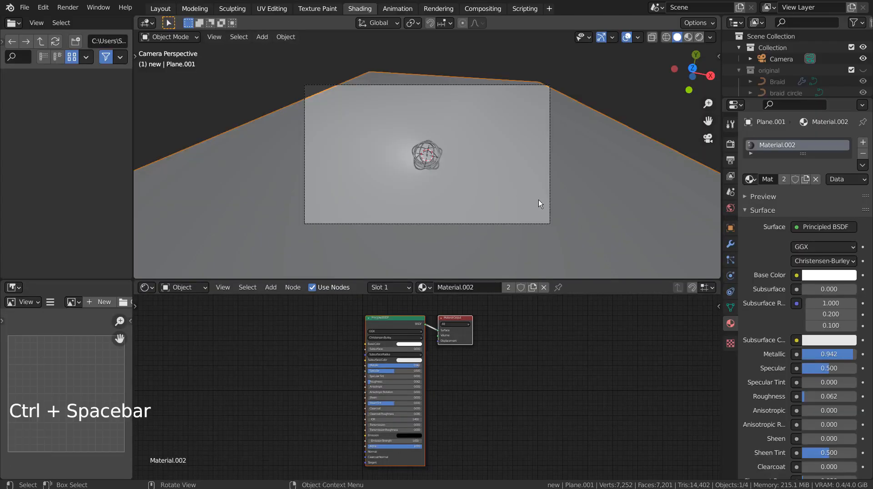
Select the camera and check the focal length in its lens settings
{"action": "left_click", "coordinate": [780, 58]}
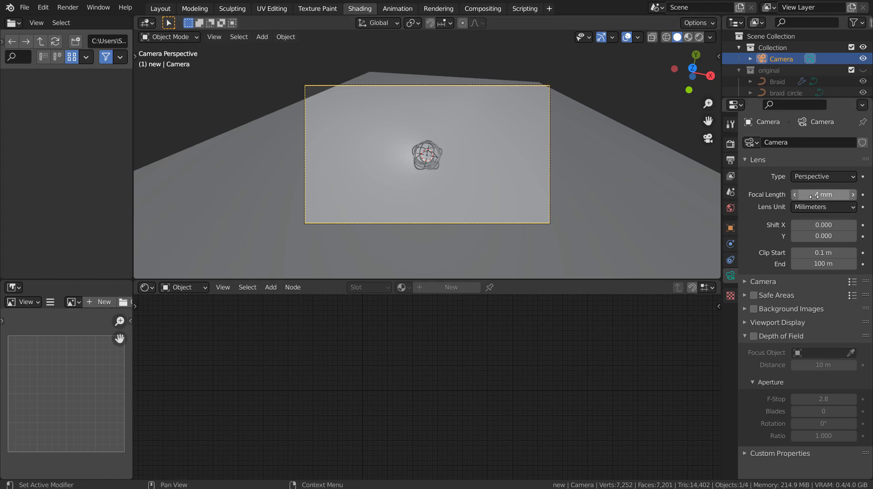
{"action": "mouse_move", "coordinate": [816, 196]}
{"action": "left_mouse_down"}
{"action": "mouse_move", "coordinate": [863, 196]}
{"action": "mouse_move", "coordinate": [812, 197]}
{"action": "left_mouse_up"}
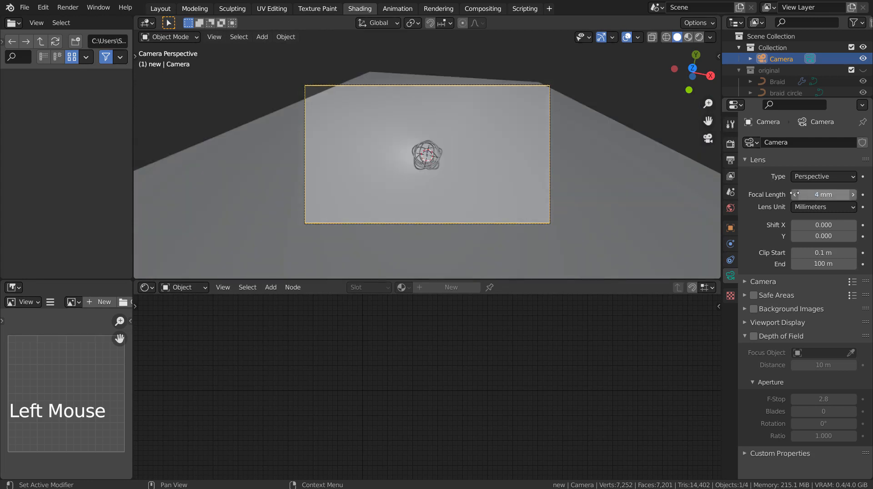
Scale the ground plane up further so that it fills the whole camera frame
{"action": "left_click", "coordinate": [605, 148]}
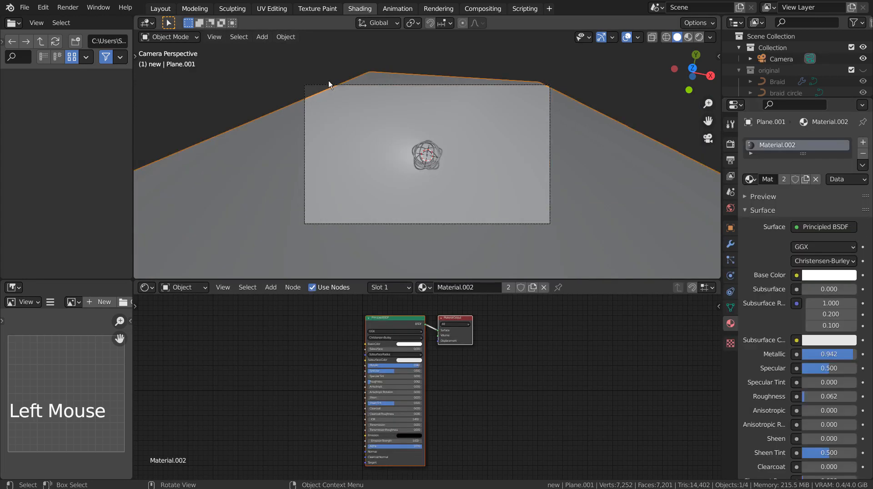
{"action": "key", "text": "s"}
{"action": "left_click", "coordinate": [667, 109]}
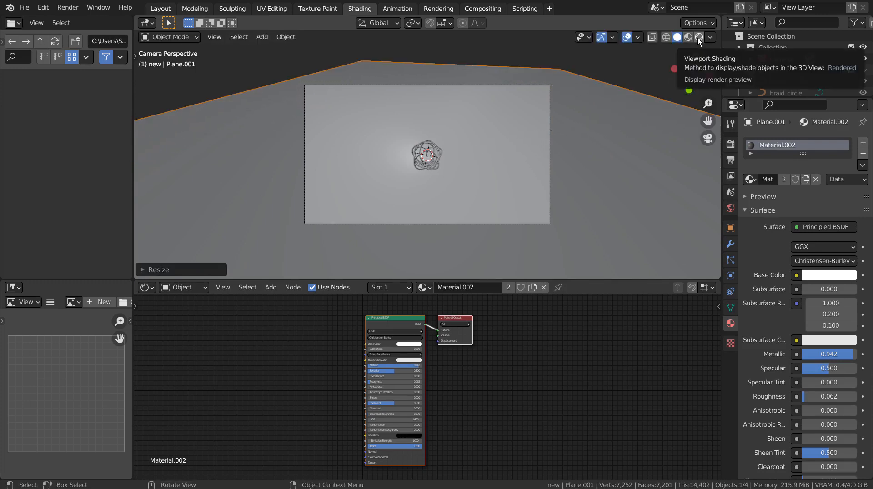
Scale the duplicated braid curve Braid.001 up to about 2.4 and preview the scene in rendered shading
{"action": "left_click", "coordinate": [443, 157]}
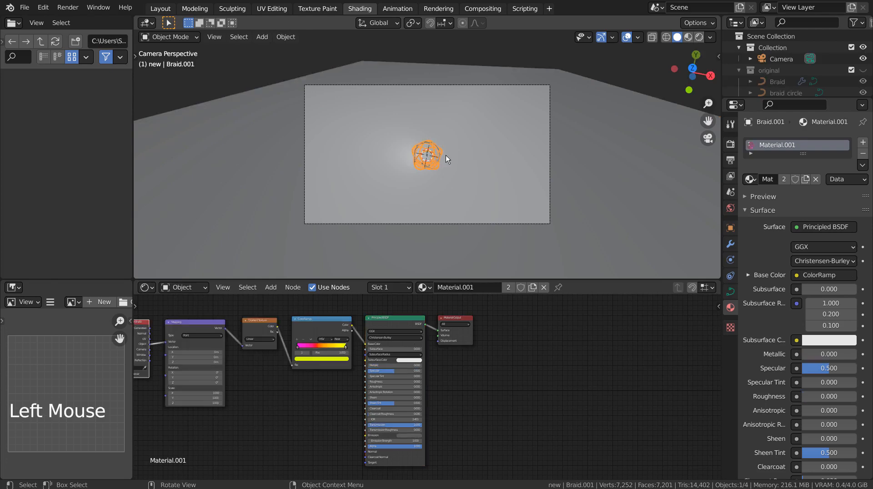
{"action": "key", "text": "s"}
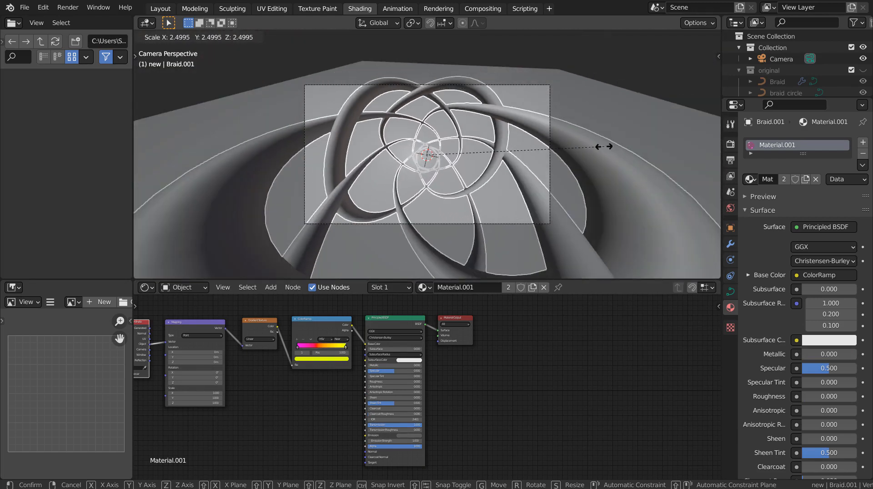
{"action": "left_click", "coordinate": [598, 149]}
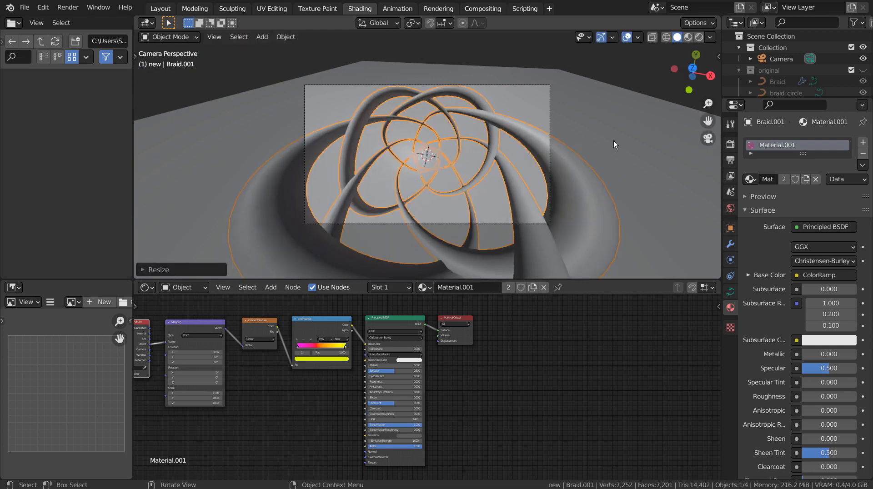
{"action": "left_click", "coordinate": [699, 38]}
{"action": "left_click", "coordinate": [660, 53]}
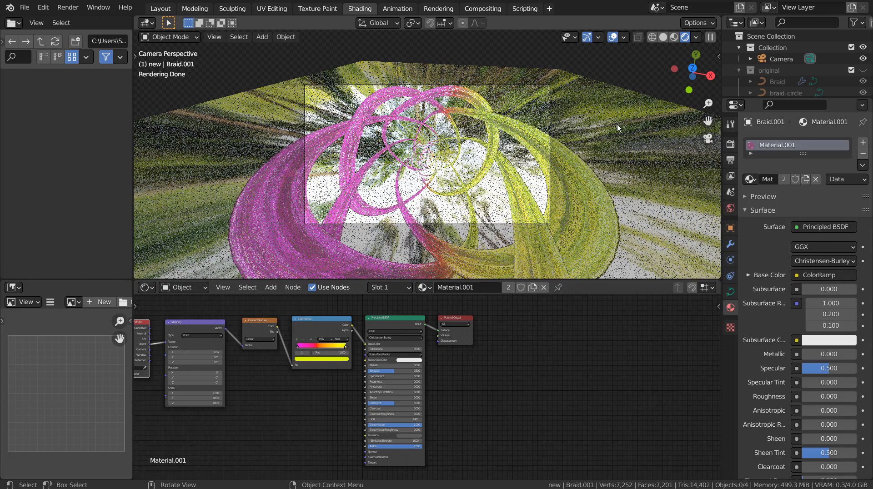
Try a 1 mm focal length on the camera and restore it to 4 mm
{"action": "double_click", "coordinate": [774, 59]}
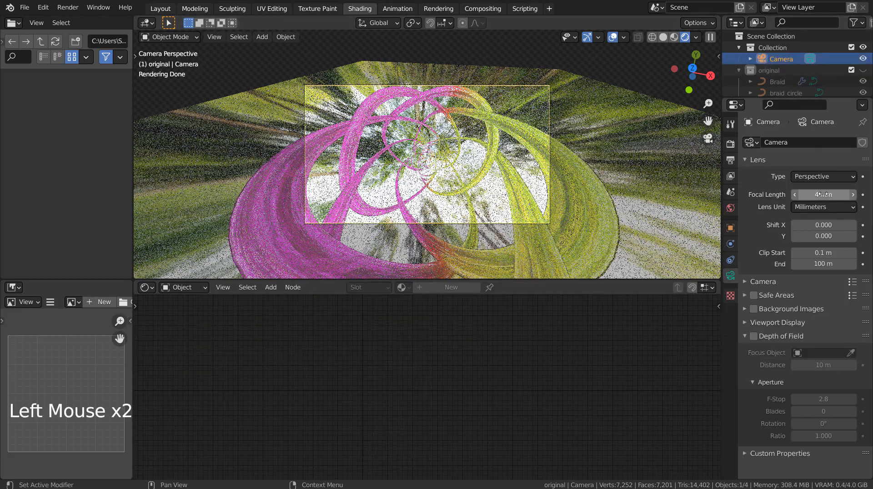
{"action": "left_click_drag", "start_coordinate": [824, 194], "coordinate": [753, 194]}
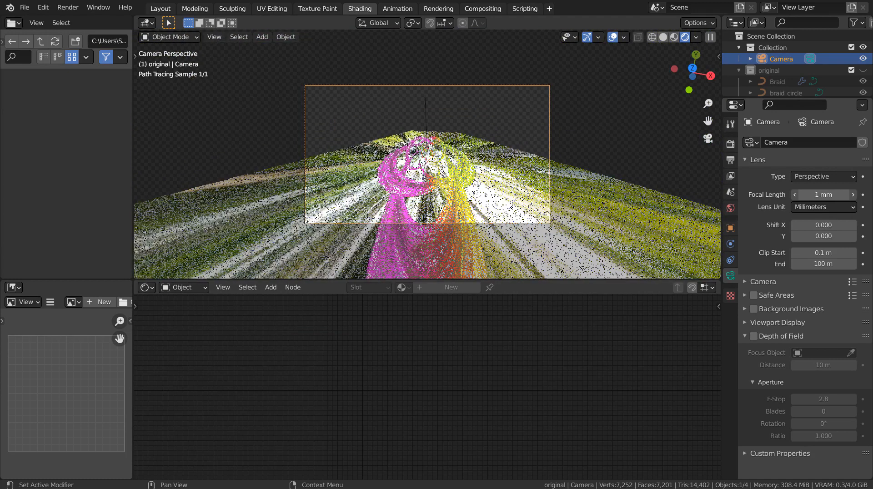
{"action": "left_click", "coordinate": [822, 195]}
{"action": "type", "text": "4"}
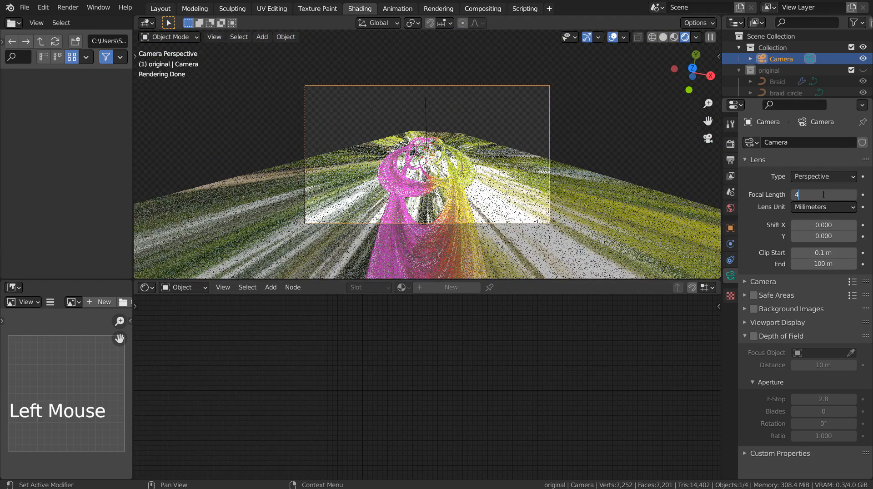
{"action": "key", "text": "Return"}
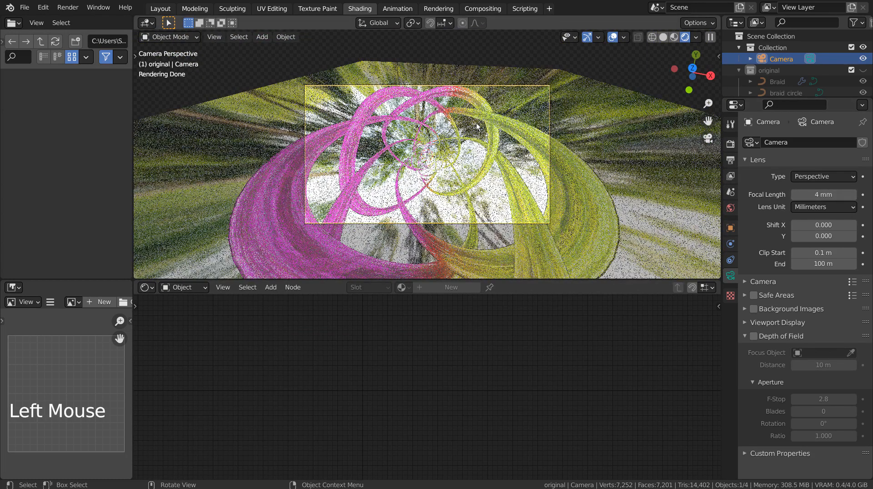
Select the enlarged braid and look through the camera in the Layout workspace
{"action": "left_click", "coordinate": [463, 123]}
{"action": "left_click", "coordinate": [469, 116]}
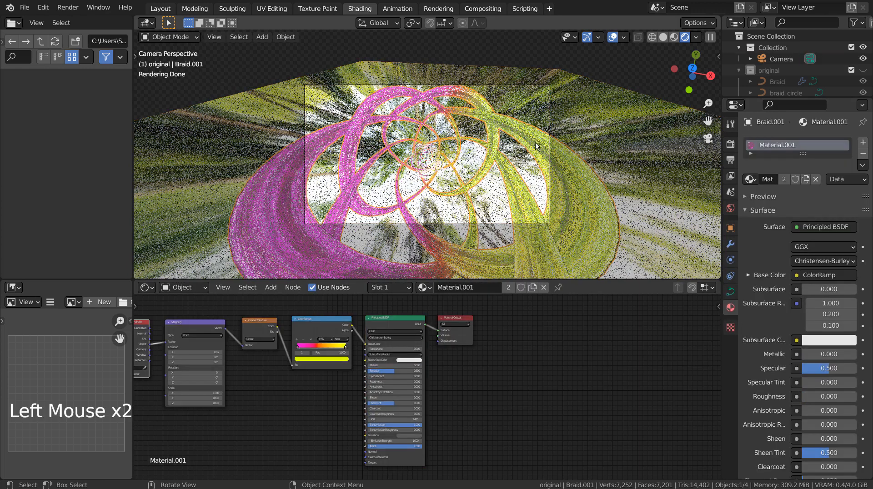
{"action": "left_click", "coordinate": [156, 8]}
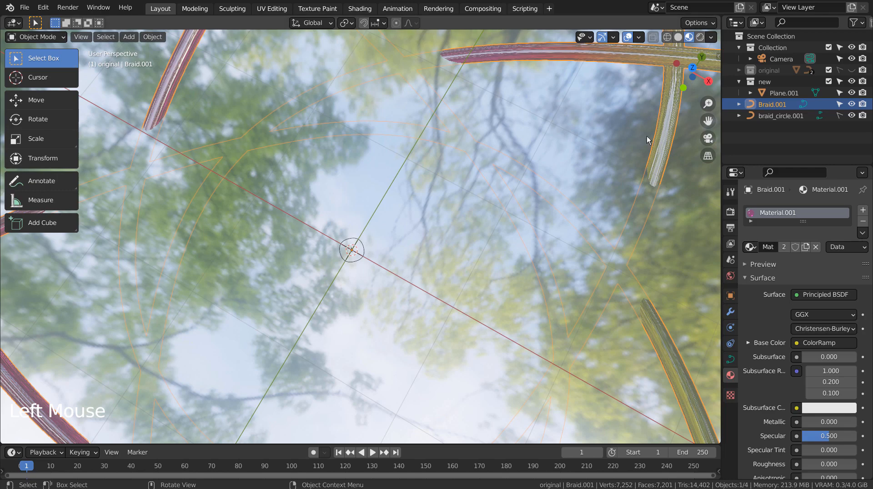
{"action": "scroll", "coordinate": [654, 137], "scroll_direction": "down", "scroll_amount": 4}
{"action": "key", "text": "KP_0"}
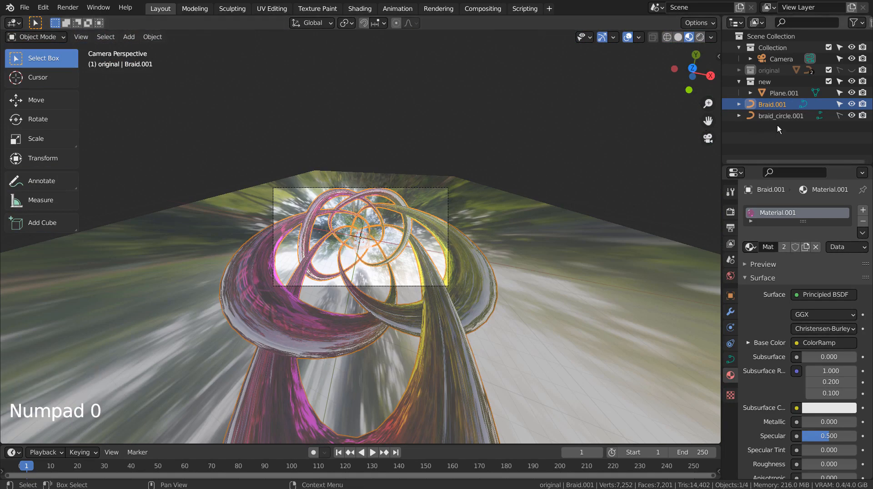
Hide the "new" collection in the viewport and disable it in renders, keeping it included in the view layer
{"action": "left_click", "coordinate": [852, 82]}
{"action": "left_click", "coordinate": [841, 82]}
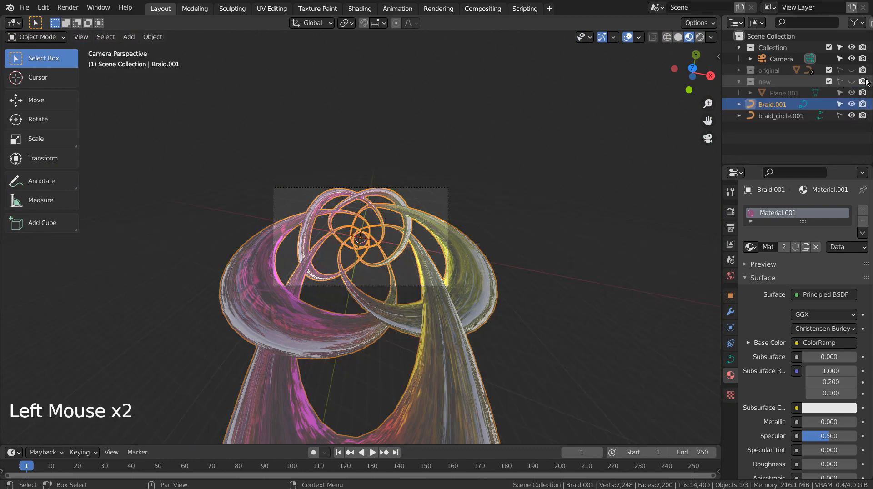
{"action": "left_click", "coordinate": [863, 81]}
{"action": "left_click", "coordinate": [829, 81]}
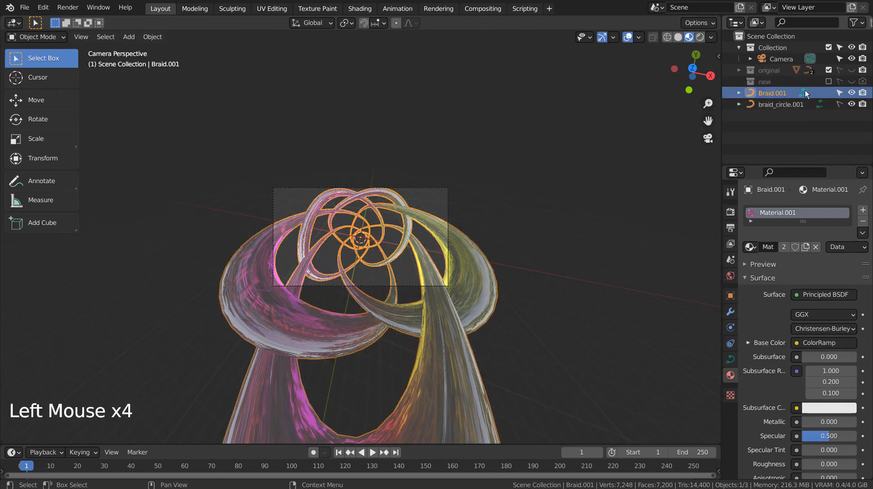
{"action": "left_click", "coordinate": [784, 92]}
{"action": "left_click", "coordinate": [781, 102], "text": "shift"}
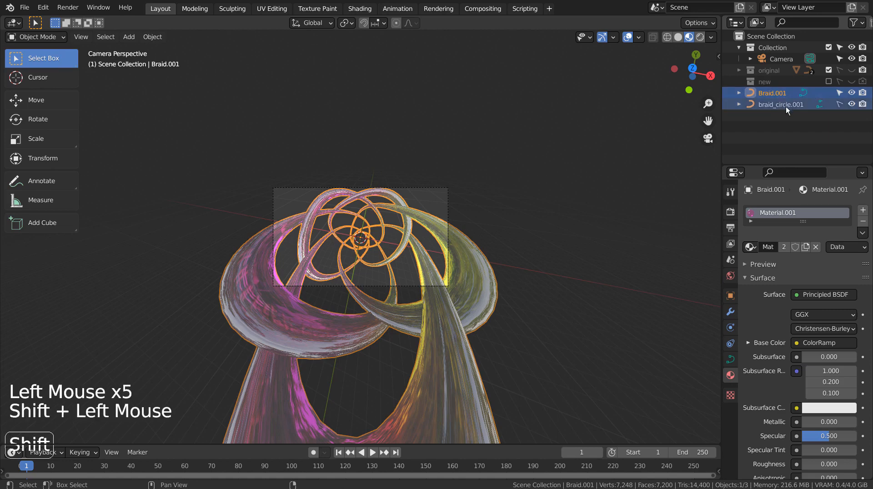
{"action": "left_click", "coordinate": [829, 82]}
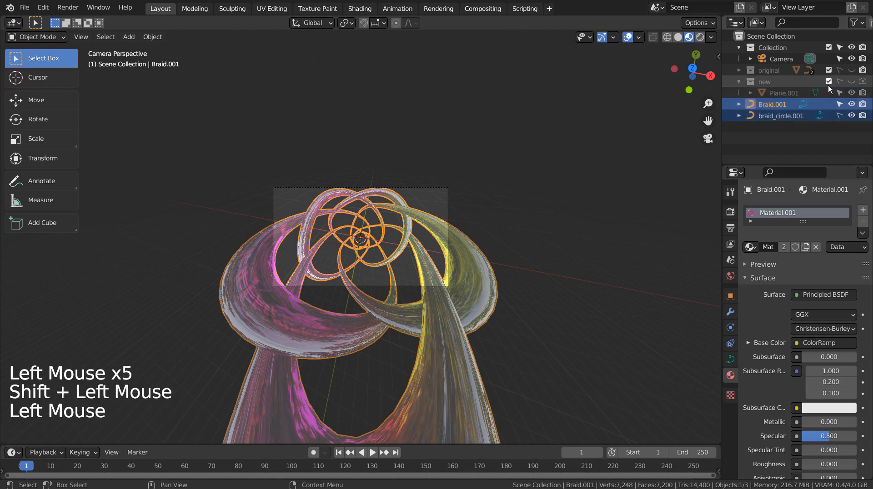
Make braid_circle.001 selectable and move it together with Braid.001 into the "new" collection
{"action": "left_click", "coordinate": [837, 114]}
{"action": "left_click", "coordinate": [784, 115]}
{"action": "left_click", "coordinate": [785, 115]}
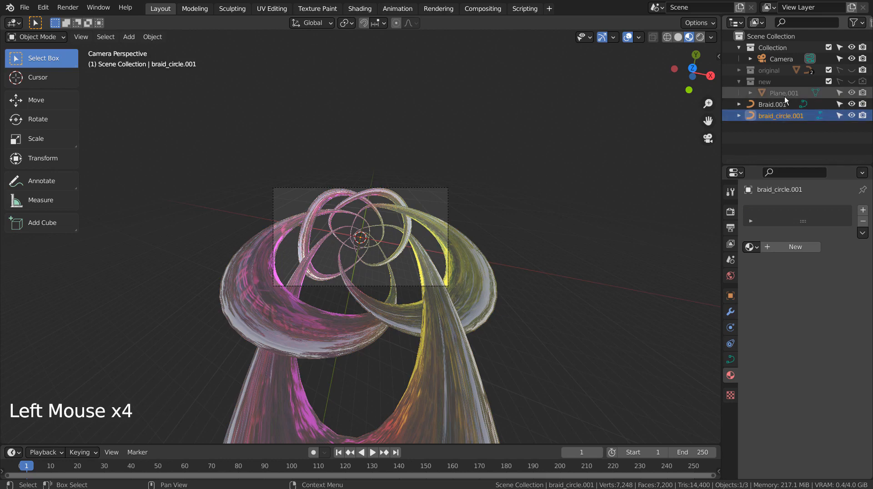
{"action": "left_click", "coordinate": [784, 105]}
{"action": "left_click", "coordinate": [780, 112], "text": "shift"}
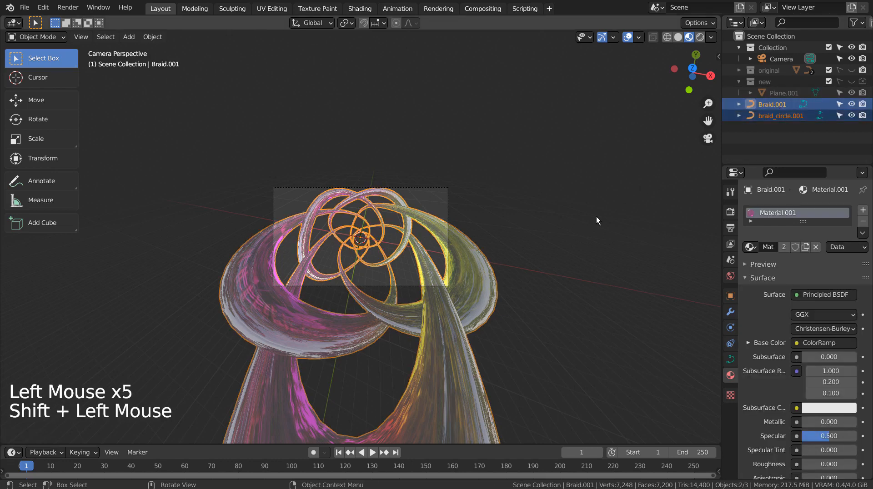
{"action": "key", "text": "m"}
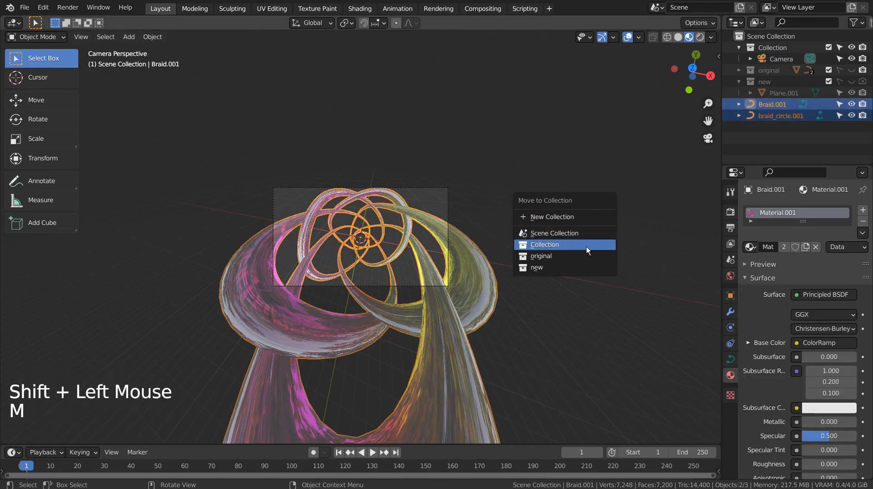
{"action": "left_click", "coordinate": [581, 268]}
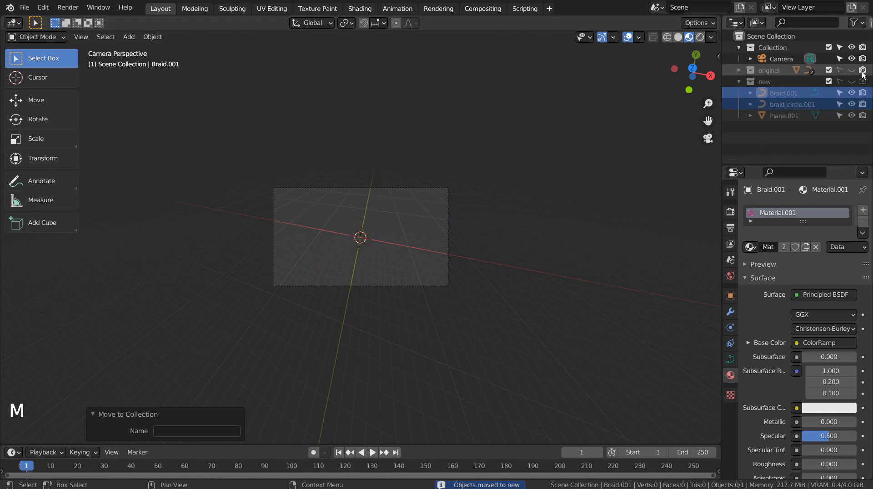
Show the "original" collection in the viewport and preview it through the camera in rendered shading
{"action": "left_click", "coordinate": [744, 84]}
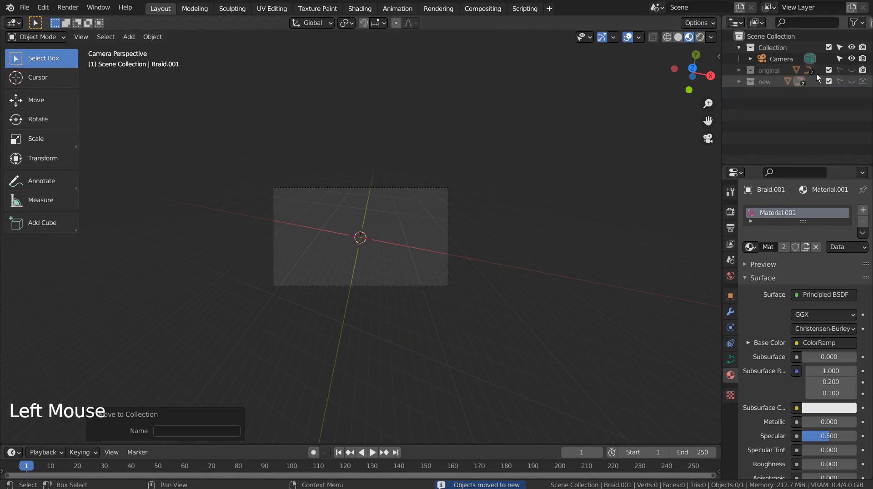
{"action": "left_click", "coordinate": [849, 69]}
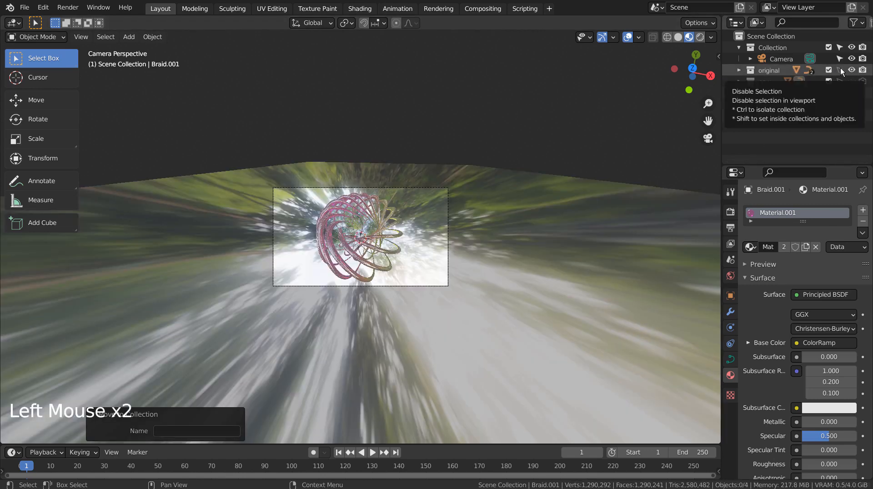
{"action": "scroll", "coordinate": [415, 245], "scroll_direction": "up", "scroll_amount": 5}
{"action": "scroll", "coordinate": [415, 245], "scroll_direction": "up", "scroll_amount": 2}
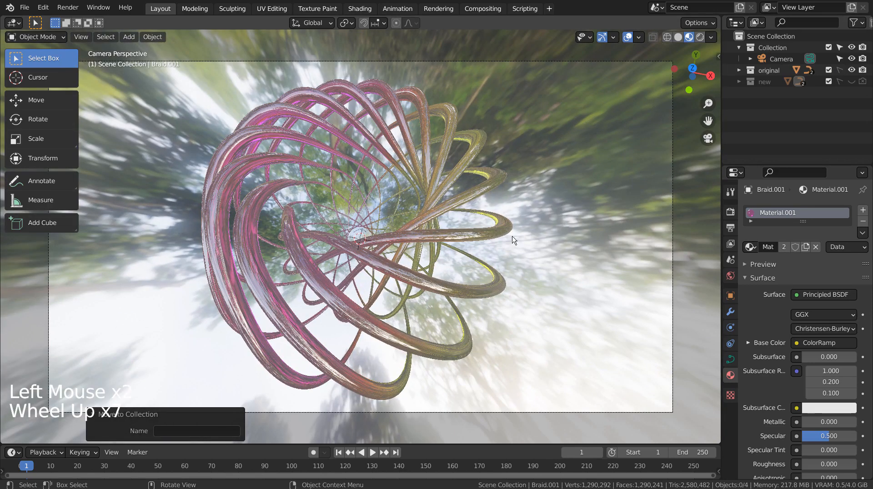
{"action": "left_click", "coordinate": [701, 38]}
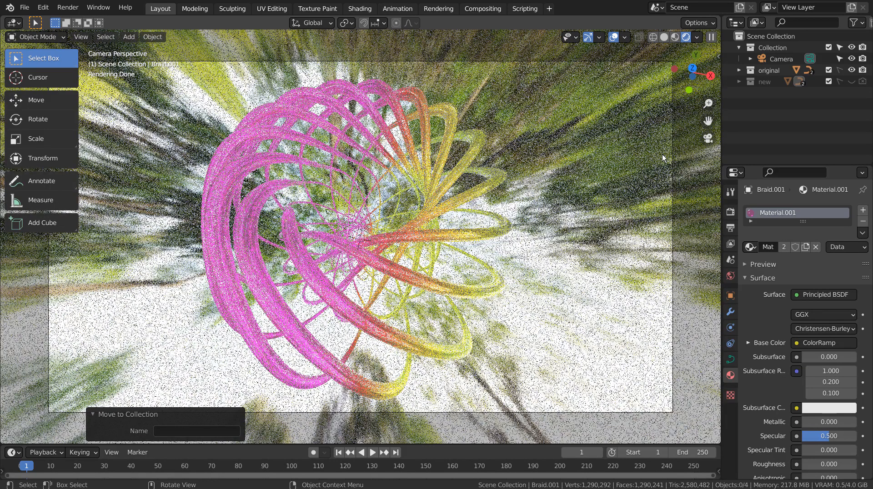
Examine the Easy HDRI environment settings and the scene's Cycles sampling settings
{"action": "key", "text": "n"}
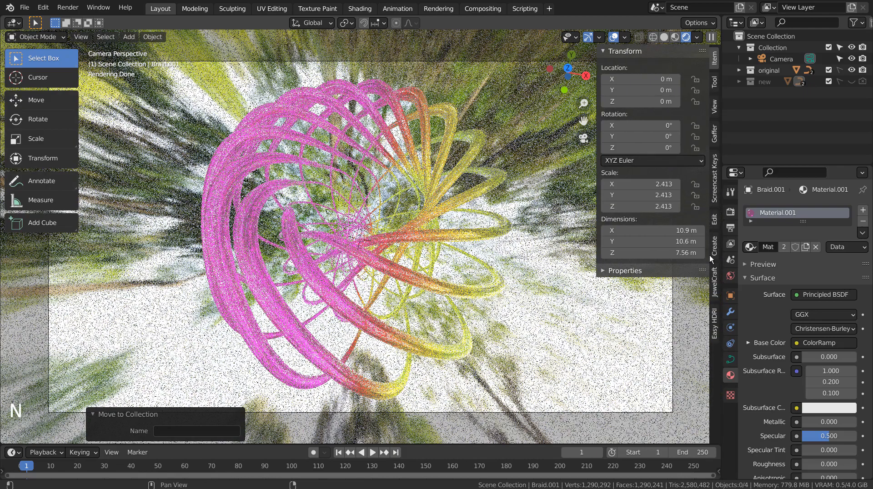
{"action": "left_click", "coordinate": [715, 313]}
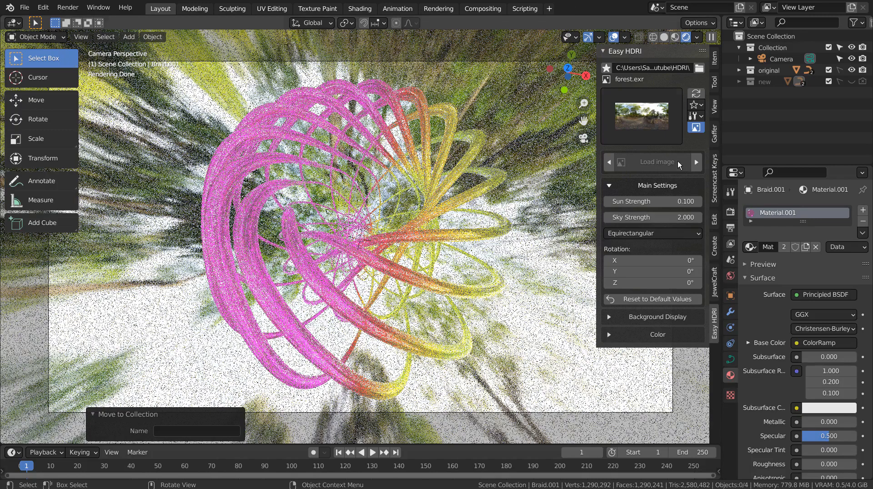
{"action": "left_click", "coordinate": [731, 212]}
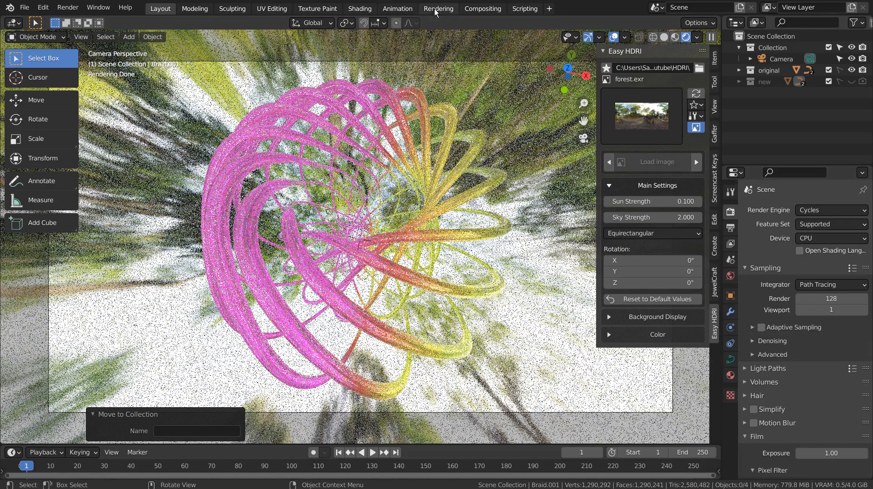
Examine the compositor's Render Layers, Denoise and Composite node setup in a maximized editor and return to the Layout workspace
{"action": "left_click", "coordinate": [482, 8]}
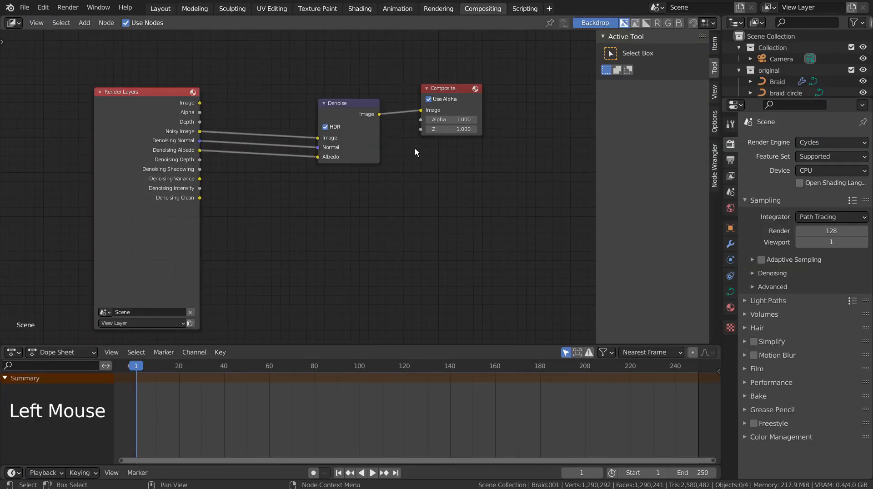
{"action": "key", "text": "ctrl+space"}
{"action": "scroll", "coordinate": [636, 274], "scroll_direction": "up", "scroll_amount": 2}
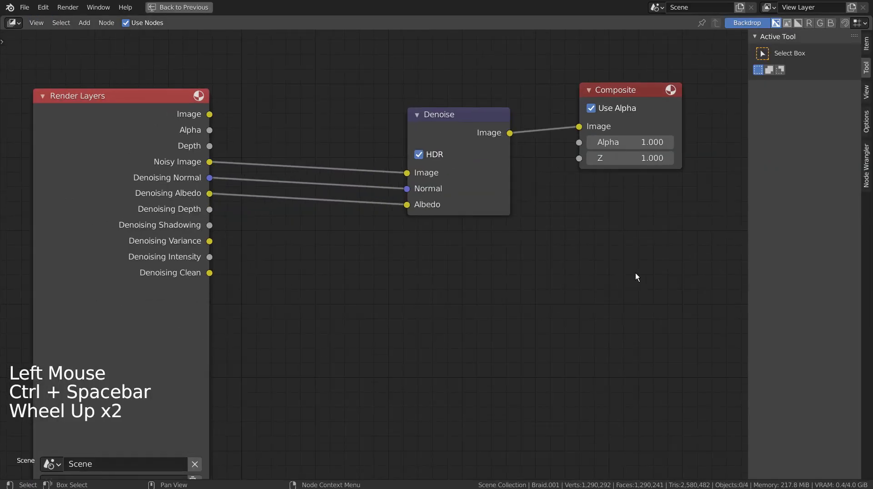
{"action": "key", "text": "n"}
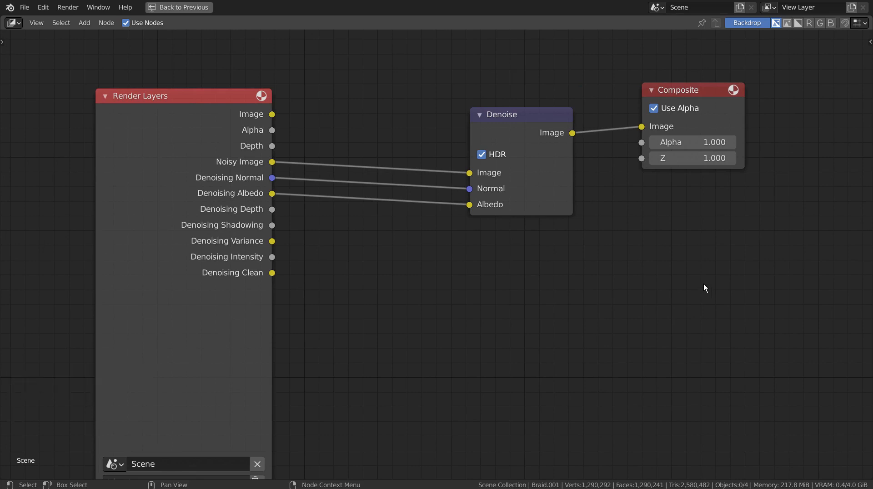
{"action": "key", "text": "ctrl"}
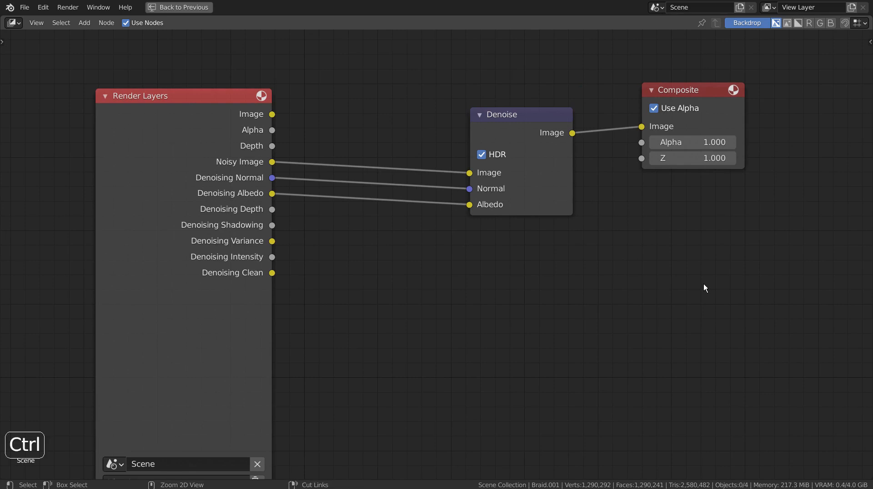
{"action": "scroll", "coordinate": [704, 285], "scroll_direction": "down", "scroll_amount": 2}
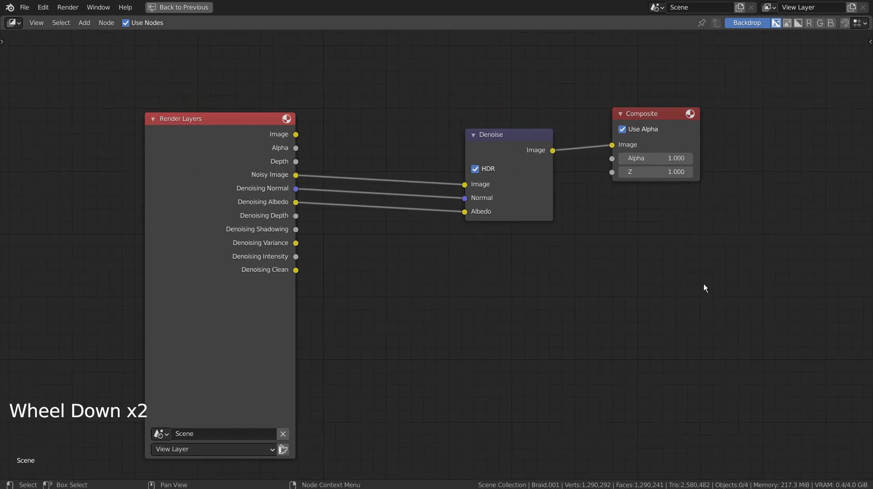
{"action": "key", "text": "ctrl"}
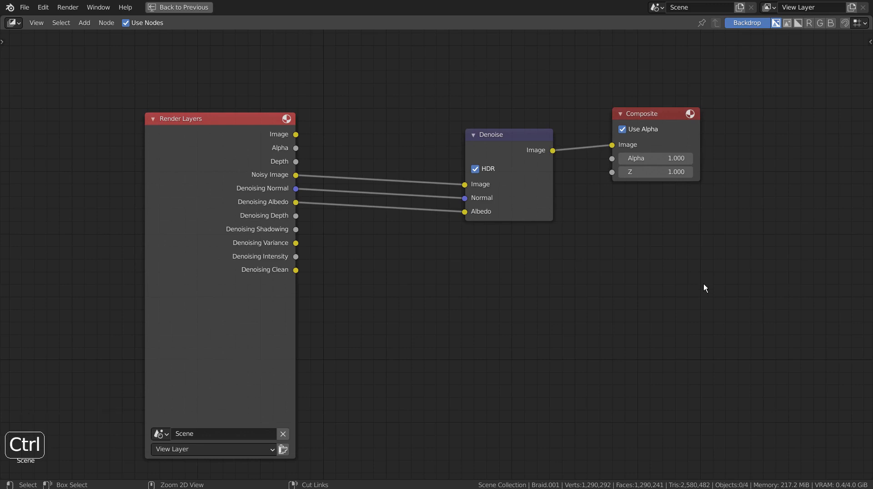
{"action": "key", "text": "ctrl+space"}
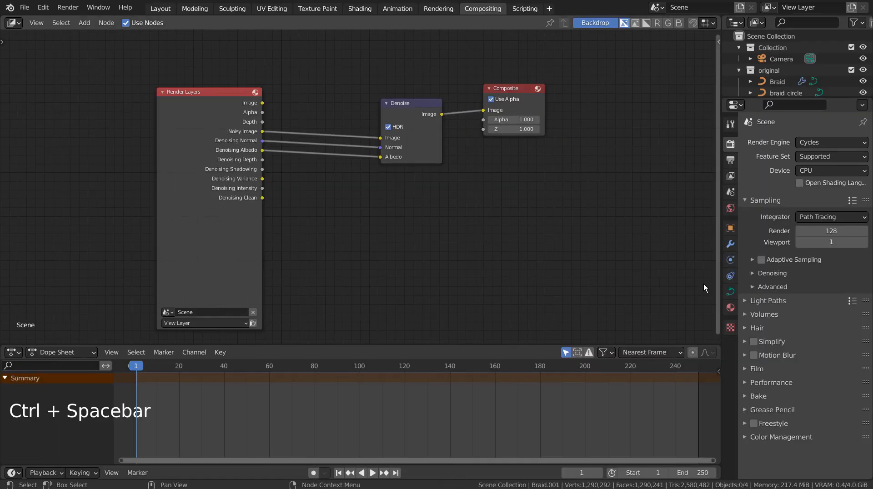
{"action": "left_click", "coordinate": [167, 10]}
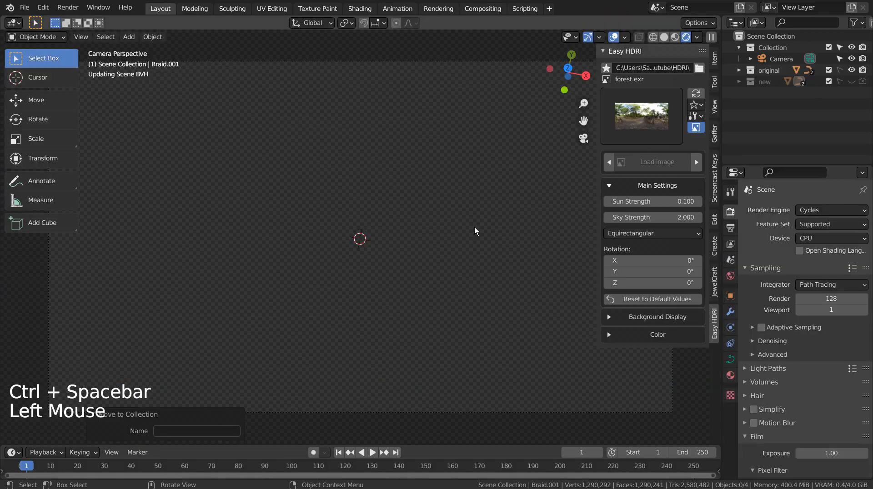